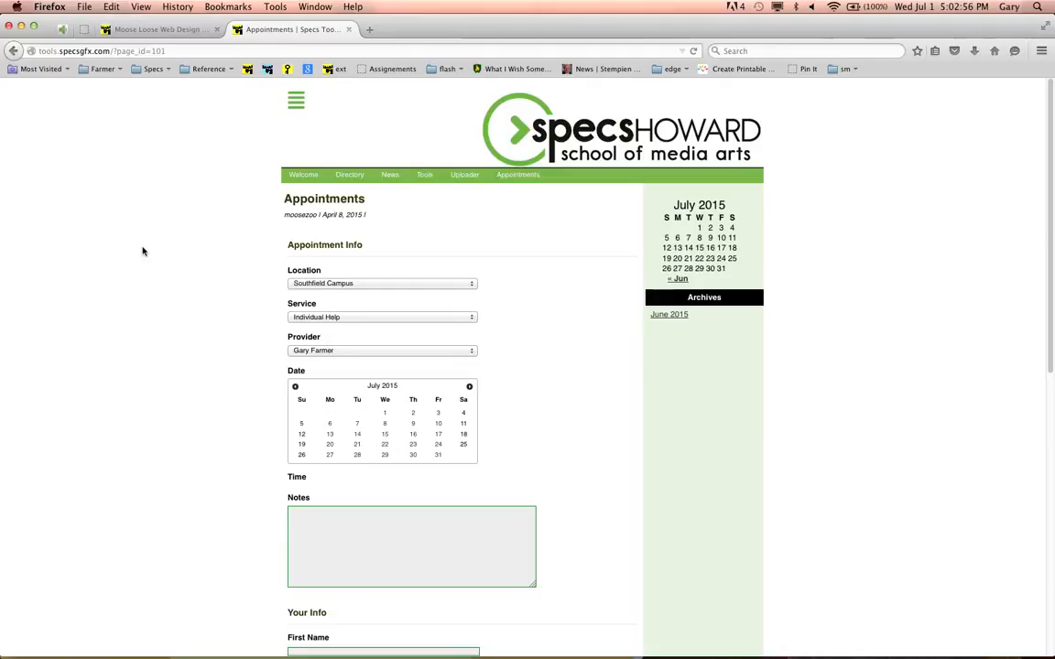
# Change the address to tools.specsgfx.com/cpanel and load it.
pyautogui.moveTo(168, 55); pyautogui.dragTo(113, 53)
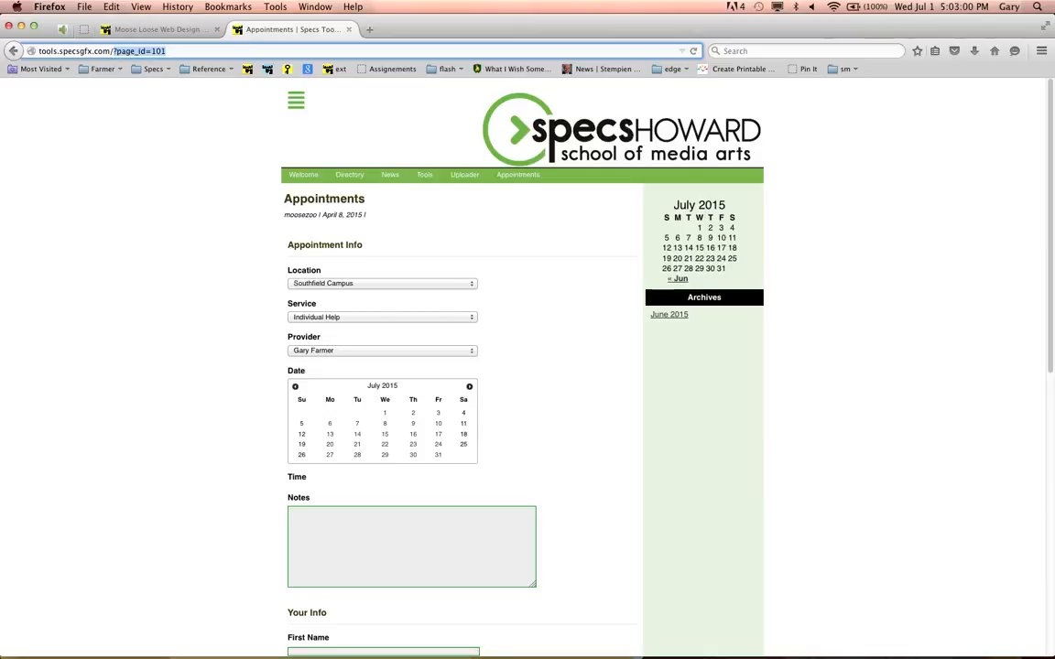
pyautogui.write('wp')
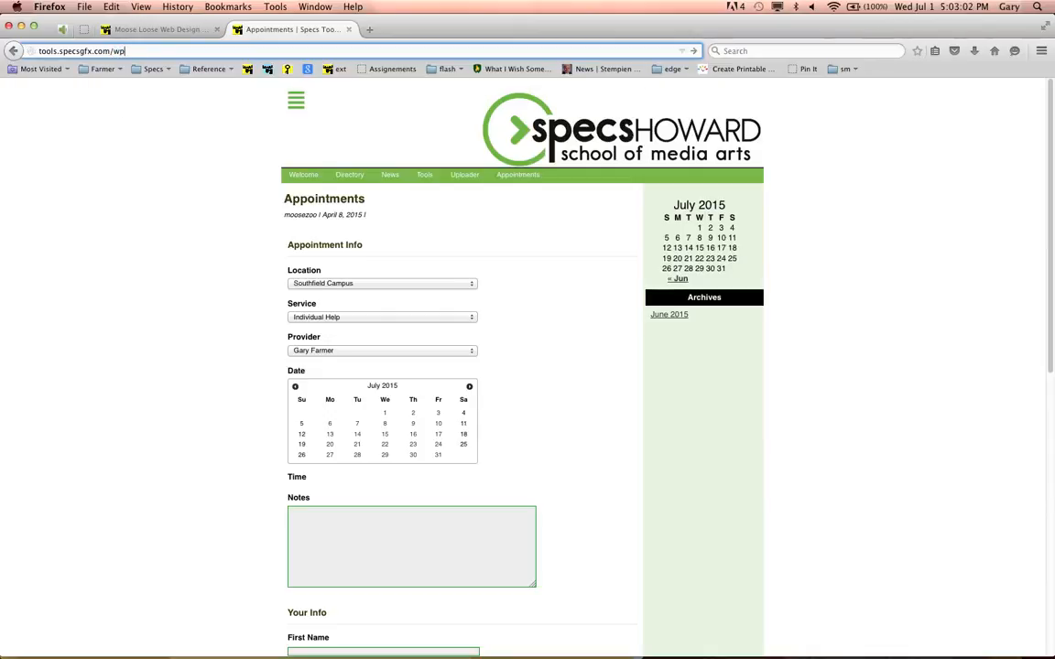
pyautogui.press('BackSpace')
pyautogui.press('BackSpace')
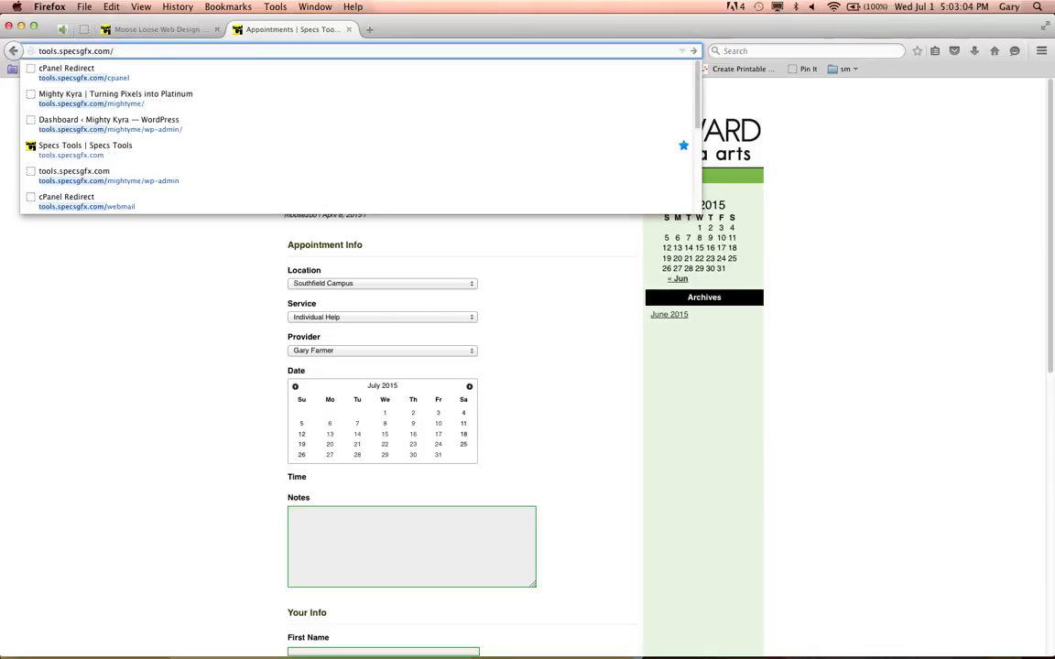
pyautogui.write('cpanel')
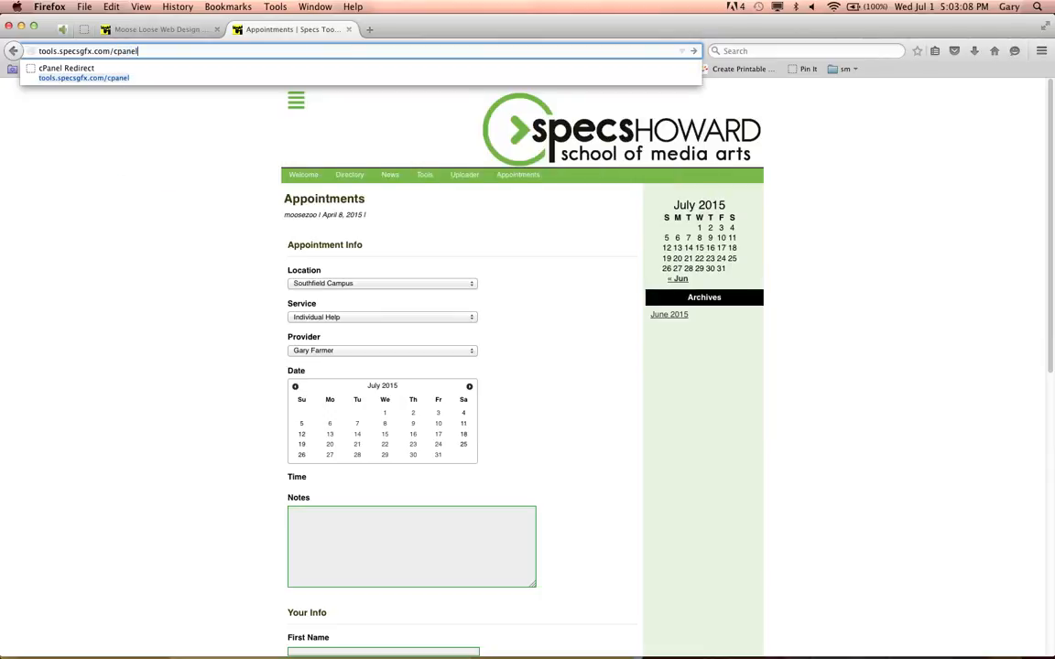
pyautogui.press('Return')
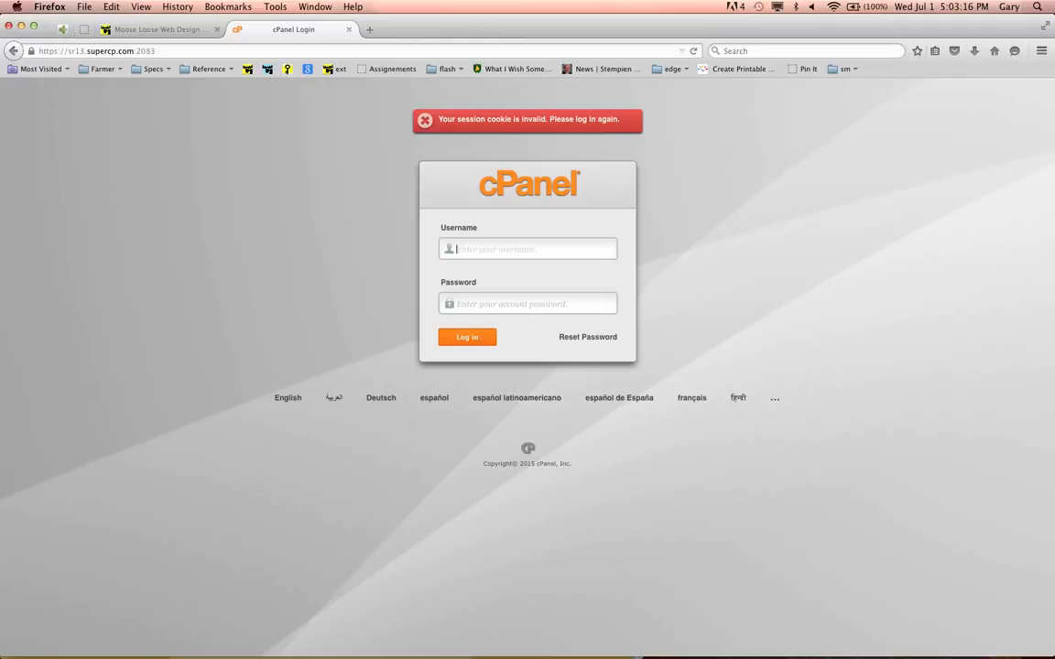
# Log in to cPanel with the account username from autocomplete and its password.
pyautogui.write('tools')
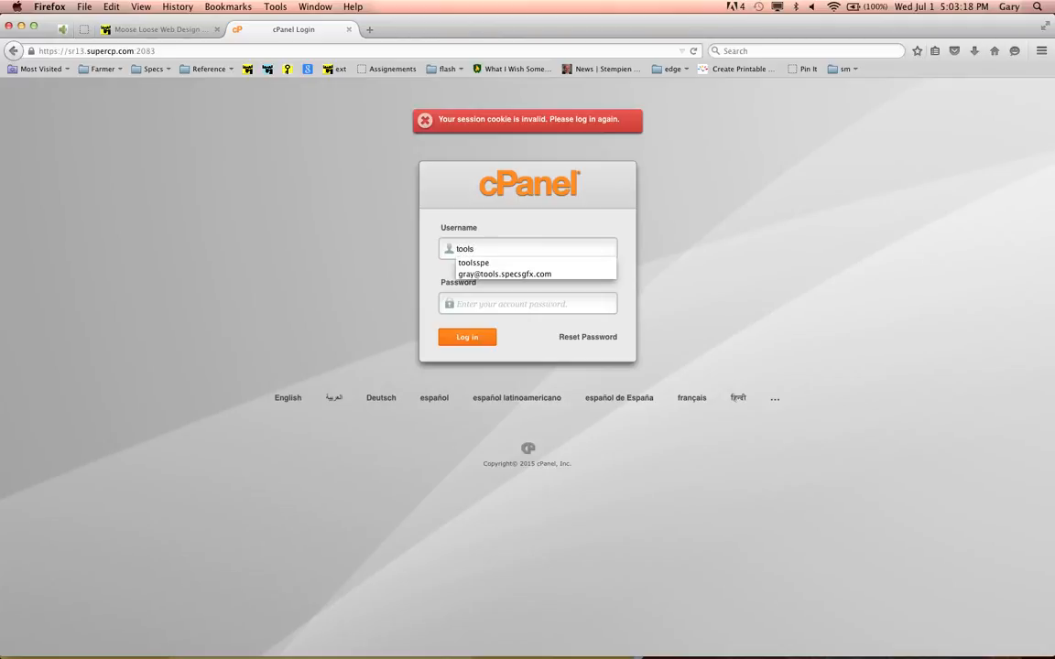
pyautogui.write('spe')
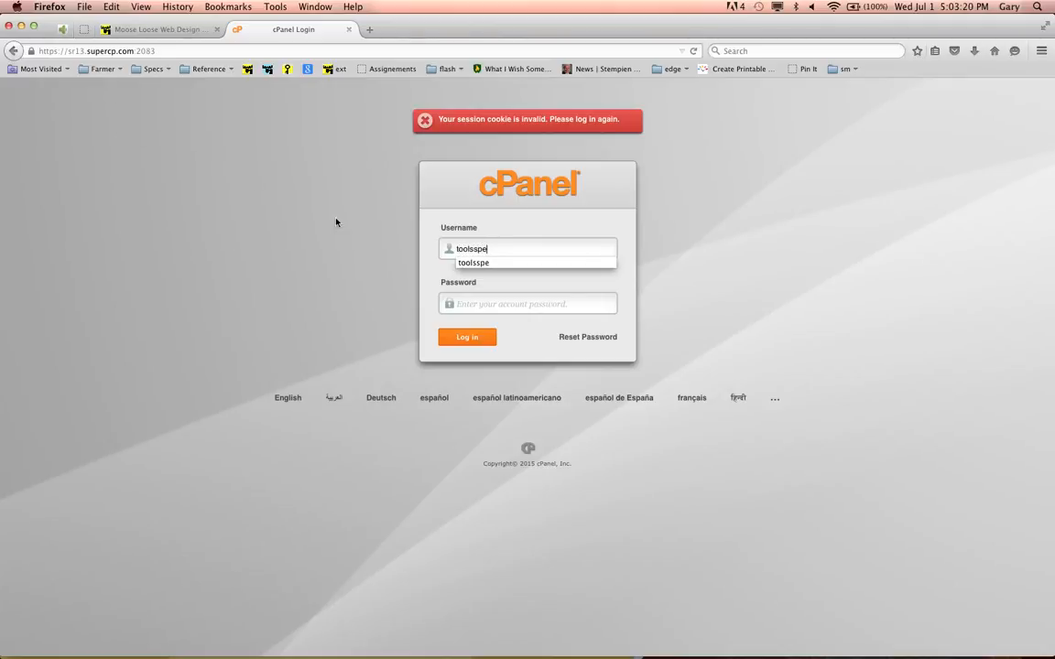
pyautogui.press('Down')
pyautogui.press('Return')
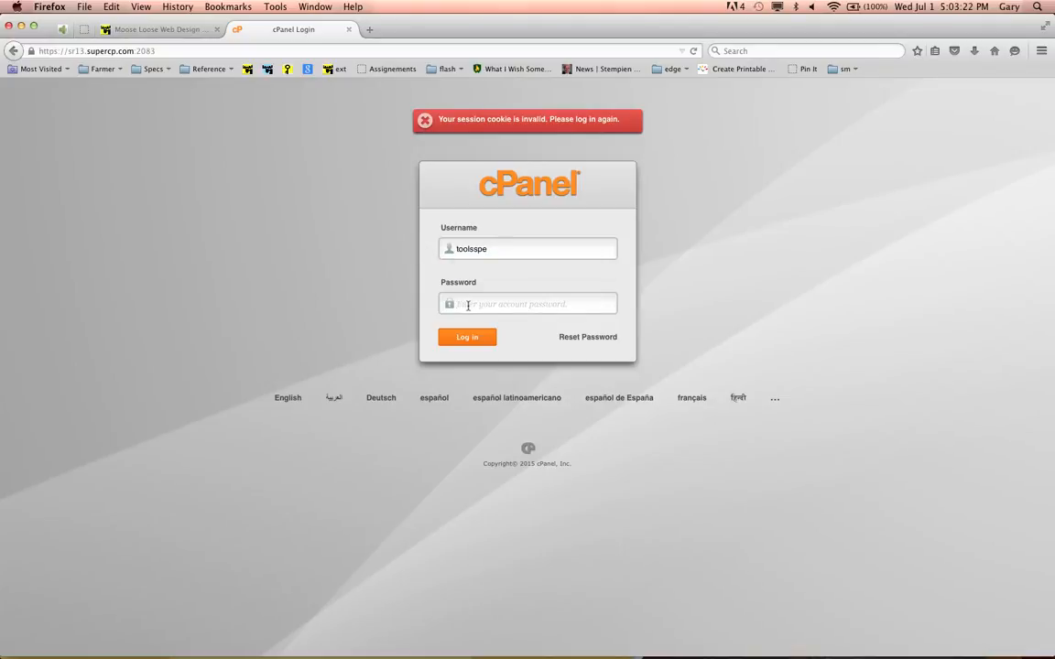
pyautogui.write('***')
pyautogui.press('Return')
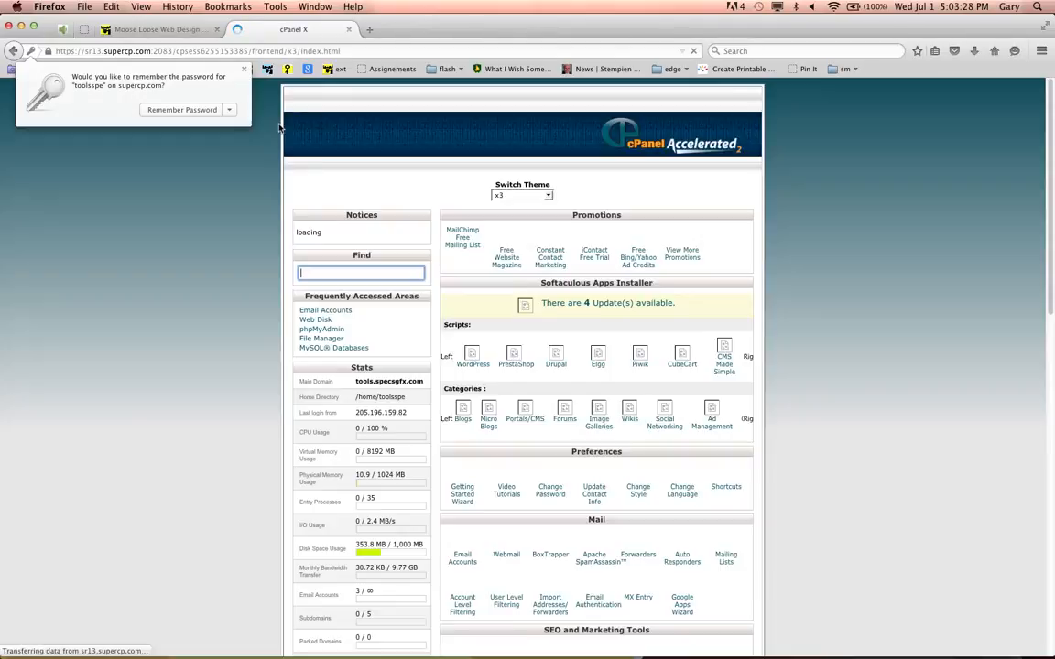
# Dismiss Firefox's remember-password offer and go to the WordPress installer in Softaculous.
pyautogui.click(244, 68)
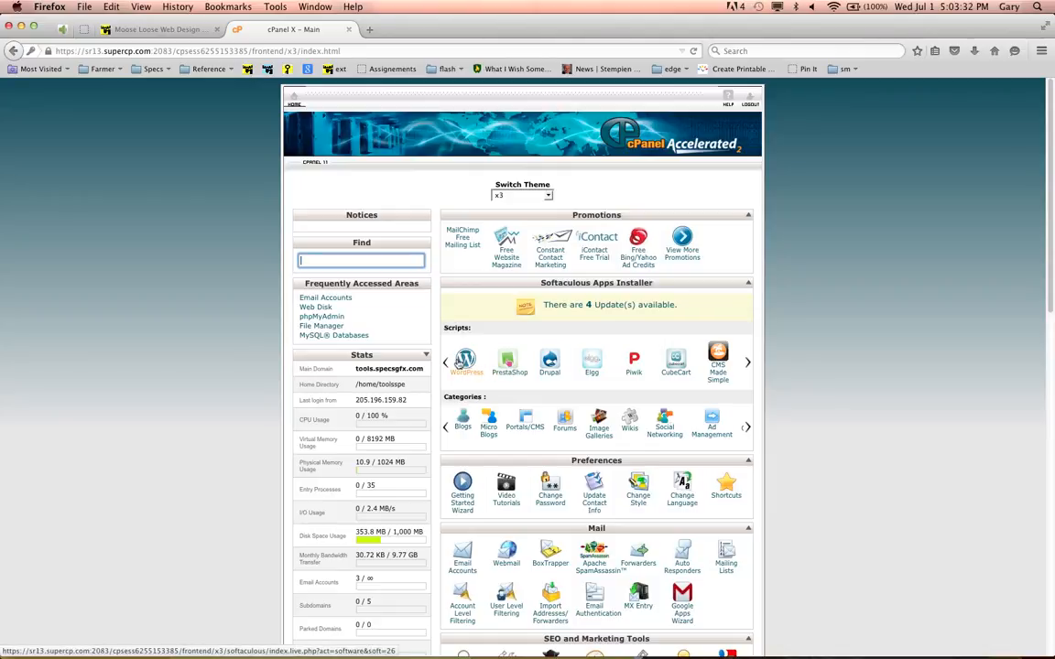
pyautogui.scroll(-10, 810, 376)
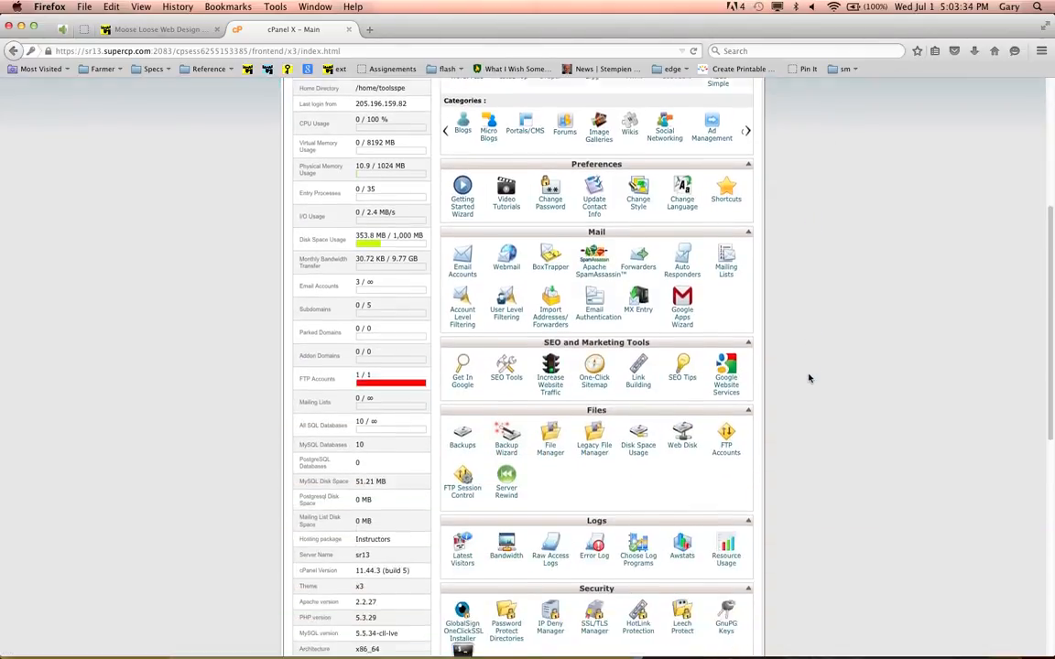
pyautogui.scroll(10, 811, 375)
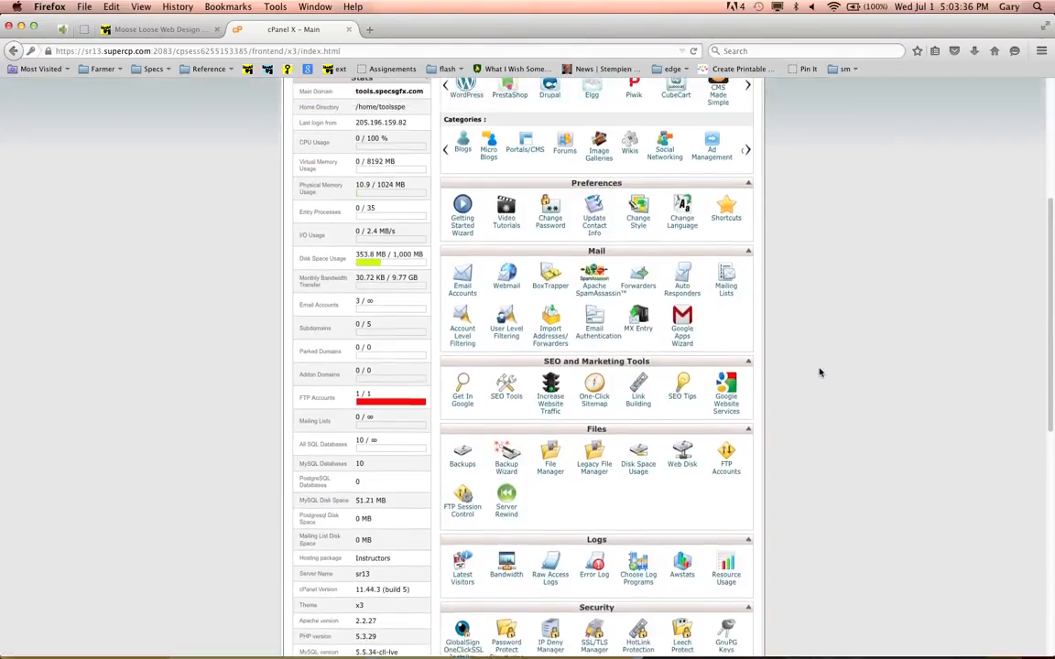
pyautogui.scroll(1, 820, 371)
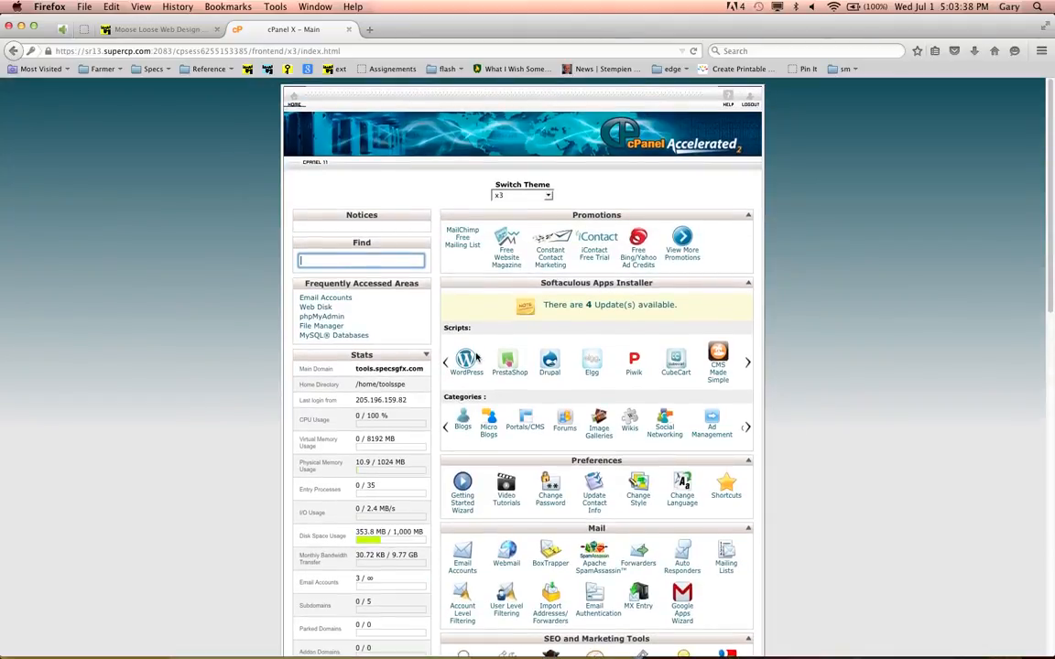
pyautogui.click(465, 359)
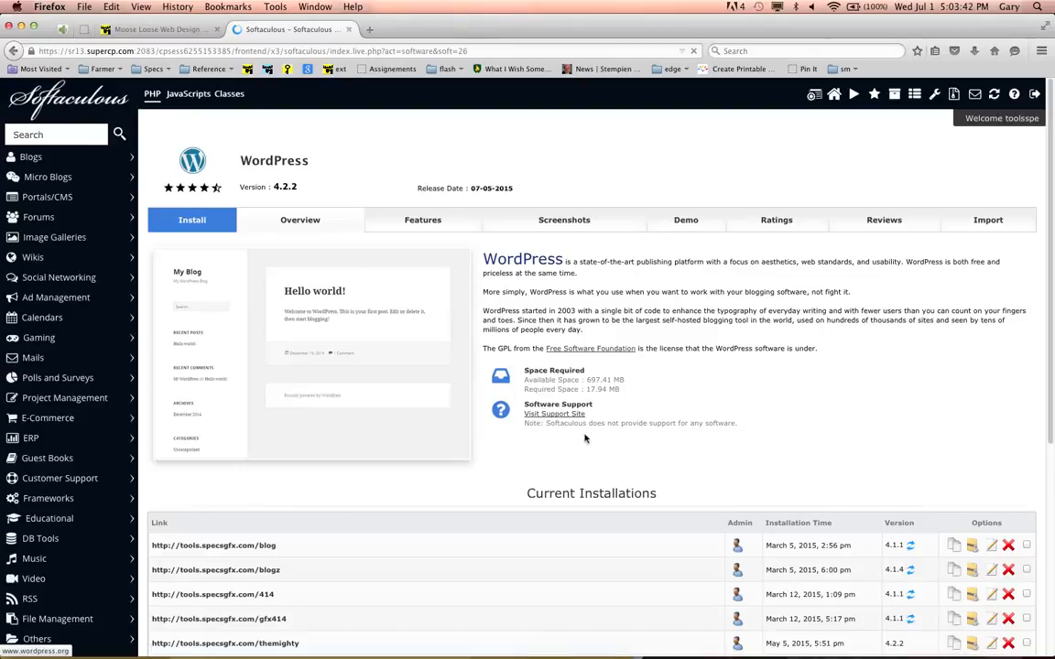
pyautogui.click(194, 223)
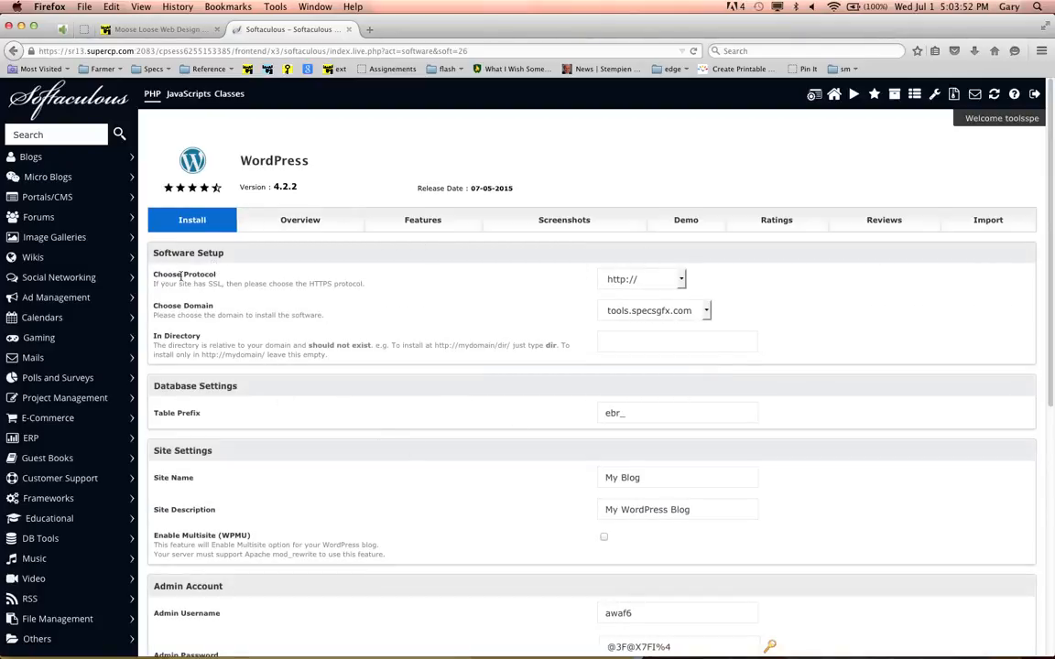
pyautogui.click(683, 281)
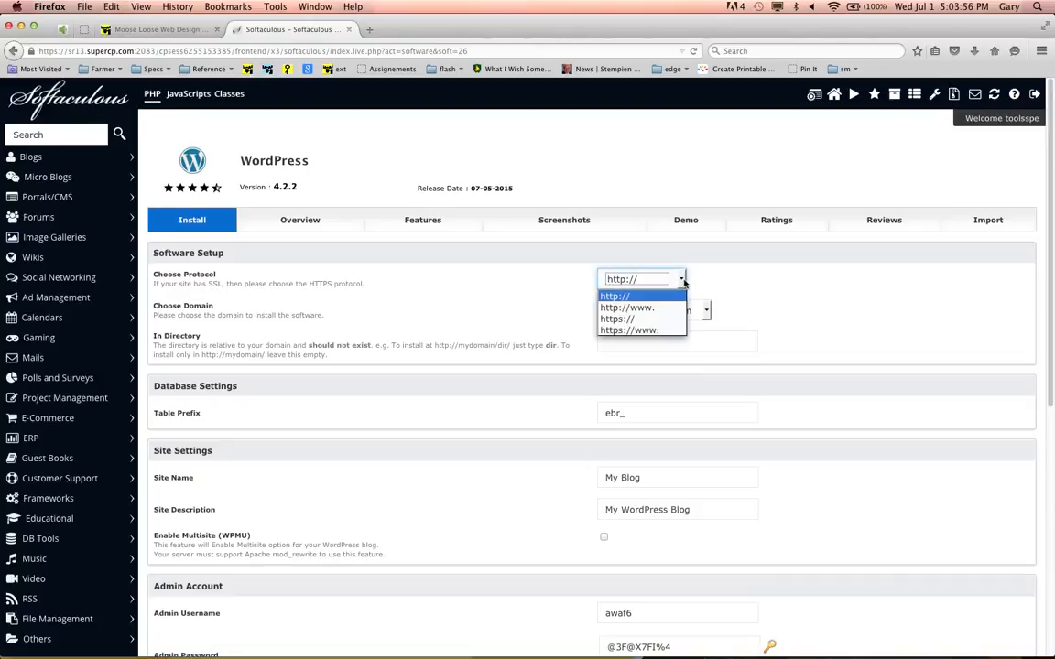
pyautogui.click(623, 282)
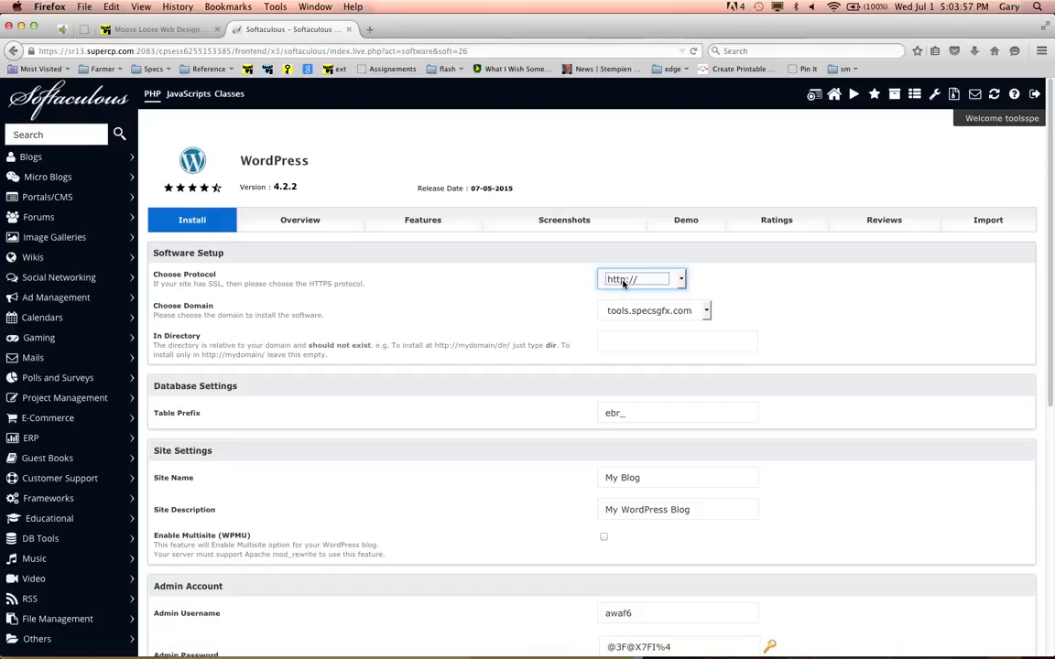
pyautogui.click(707, 311)
pyautogui.click(707, 314)
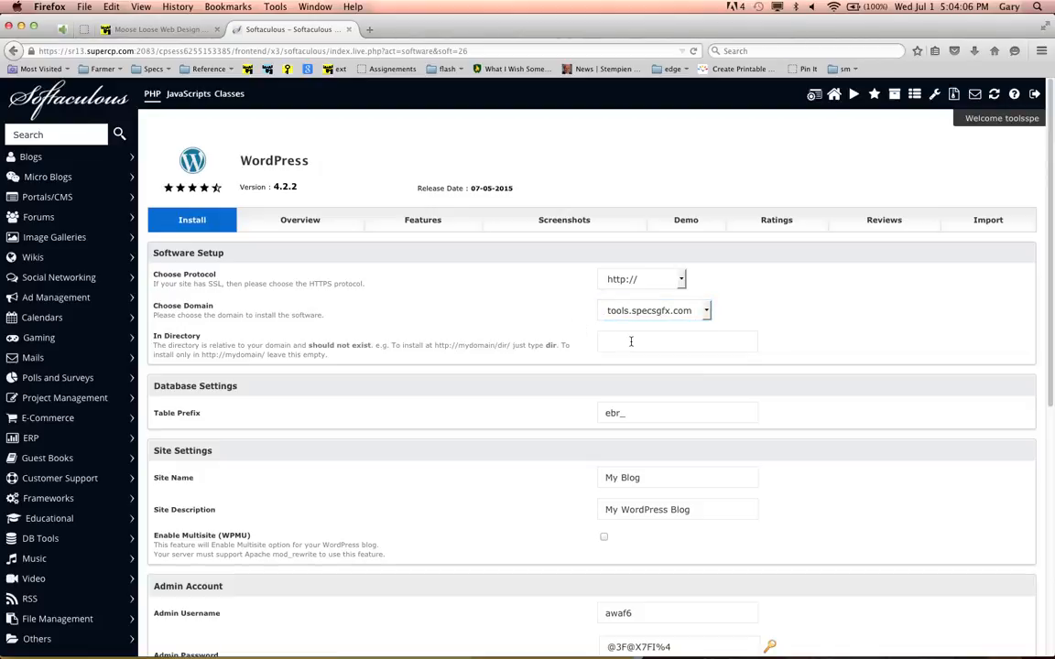
pyautogui.click(631, 342)
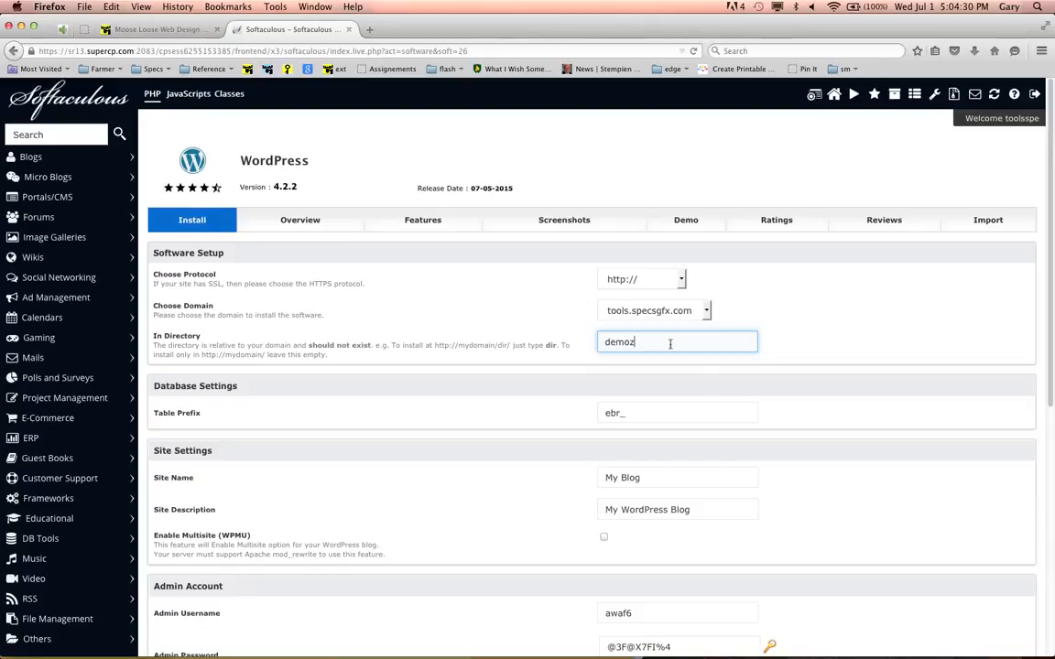
pyautogui.scroll(-1, 146, 469)
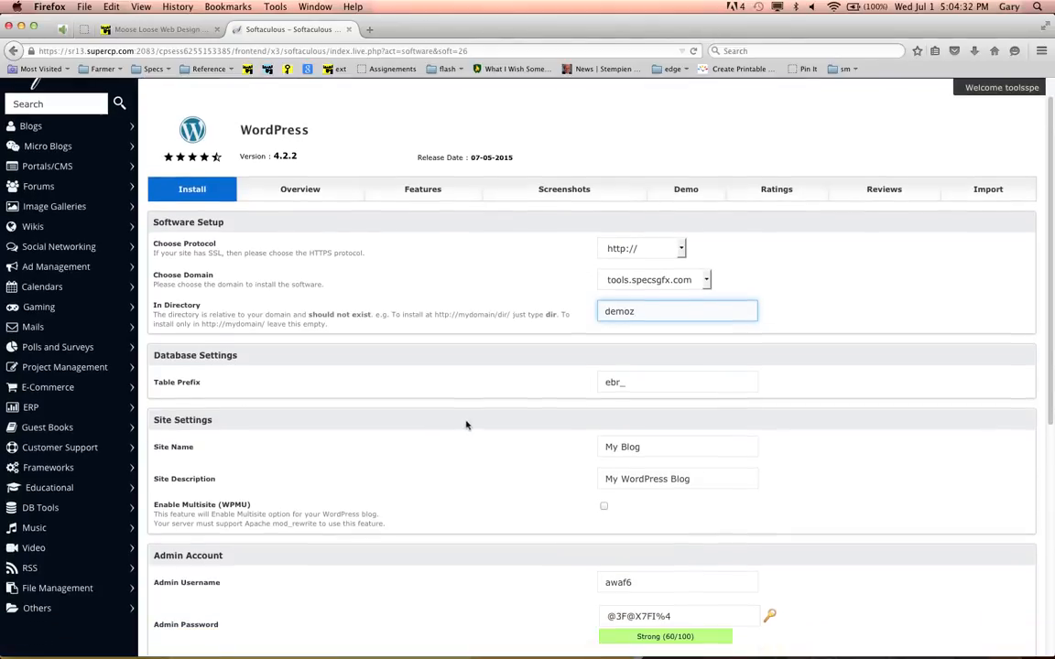
# Overwrite the default ebr_ database table prefix with demo_.
pyautogui.click(619, 383)
pyautogui.moveTo(621, 383); pyautogui.dragTo(592, 386)
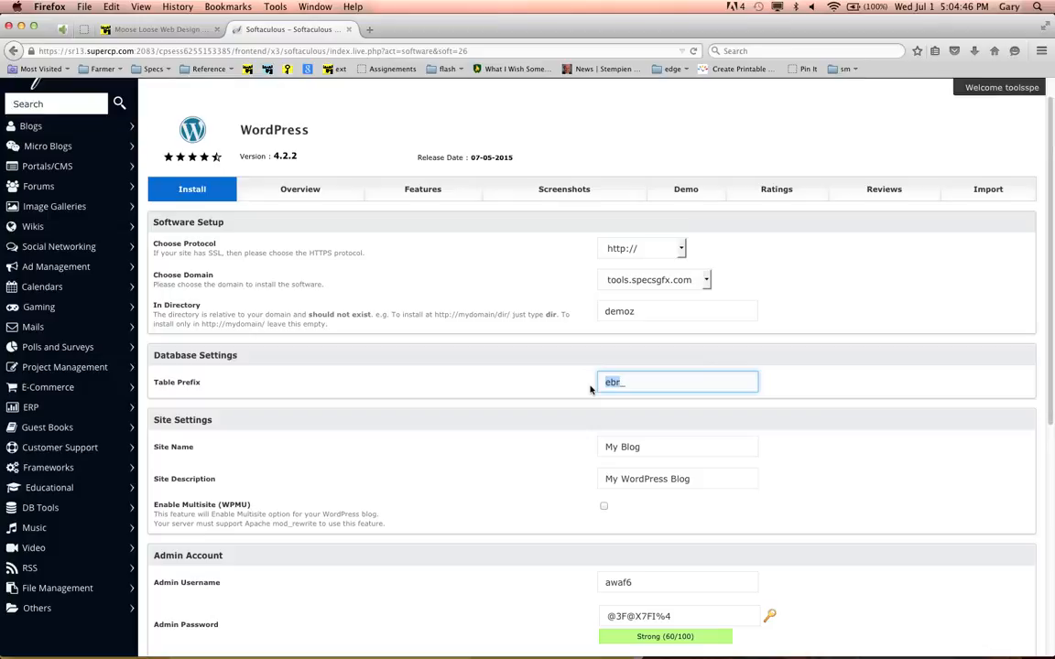
pyautogui.write('demo_')
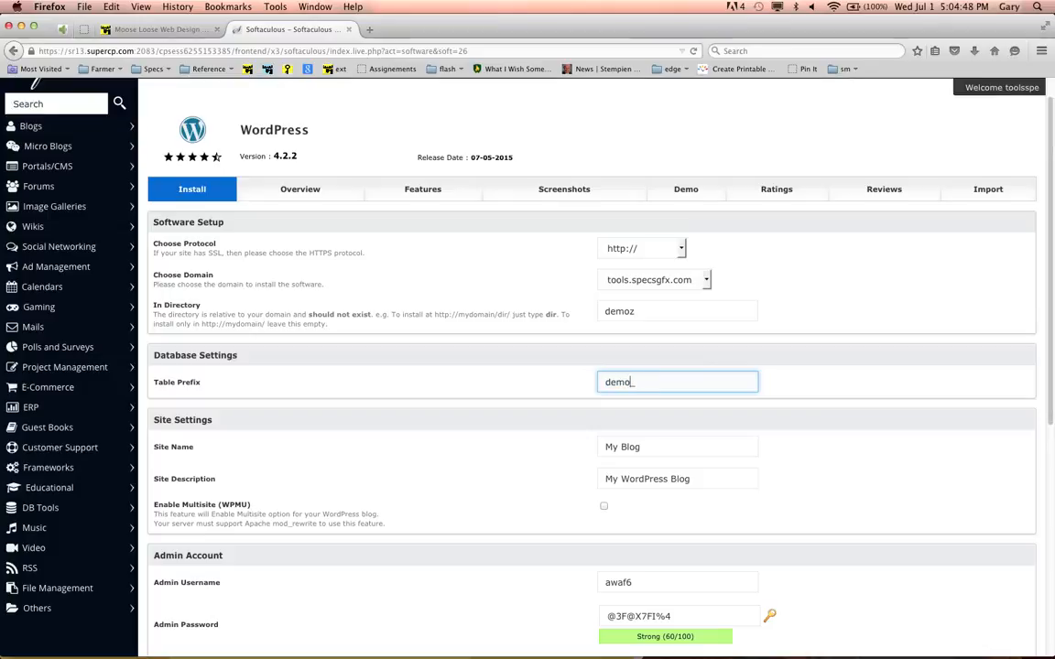
pyautogui.press('Left')
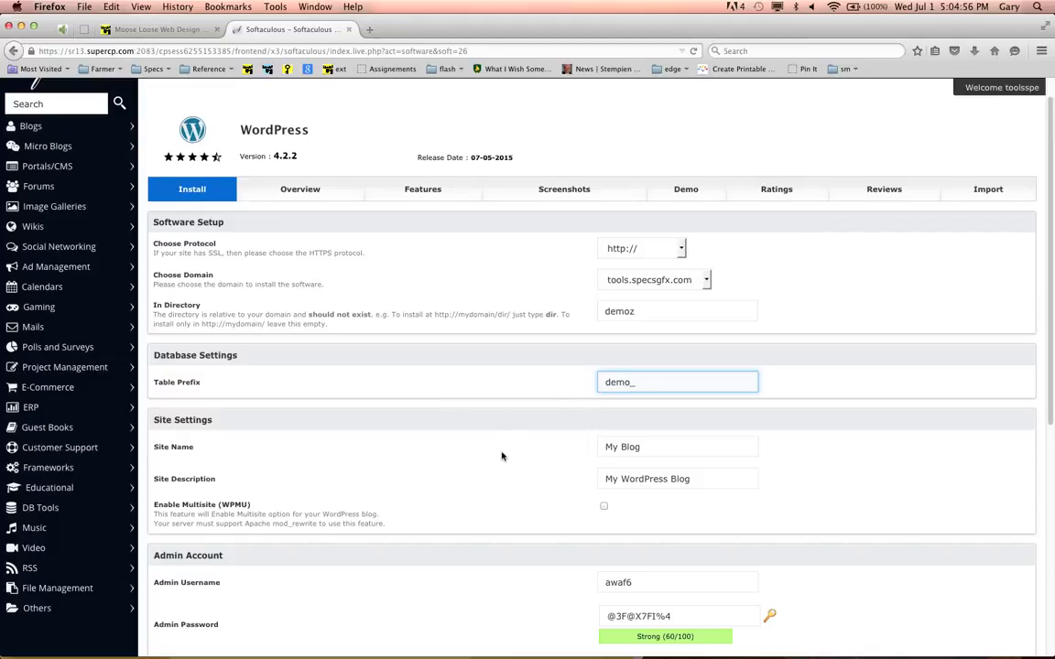
# Name the site 'Demo' with the description 'Try this and see'.
pyautogui.scroll(-2, 499, 456)
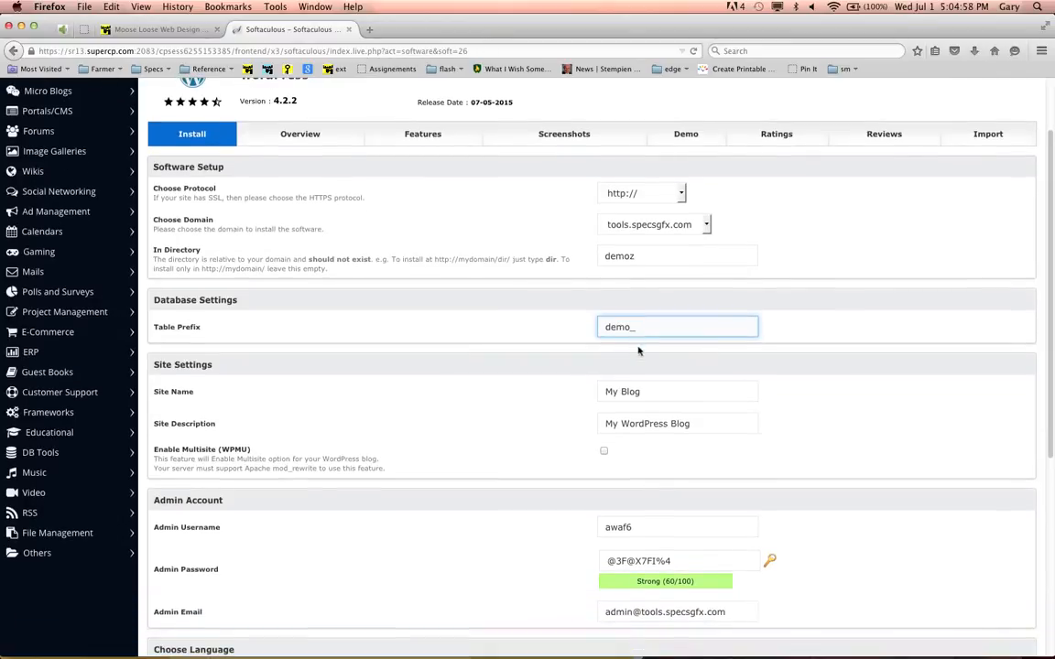
pyautogui.moveTo(650, 390); pyautogui.dragTo(561, 393)
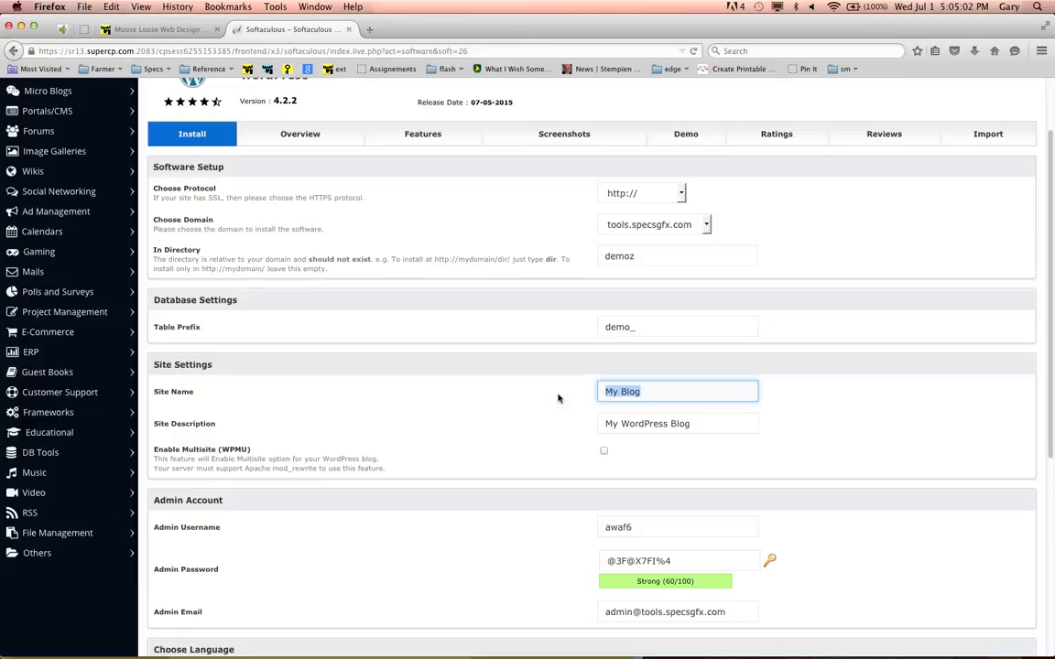
pyautogui.write('Demo')
pyautogui.press('Tab')
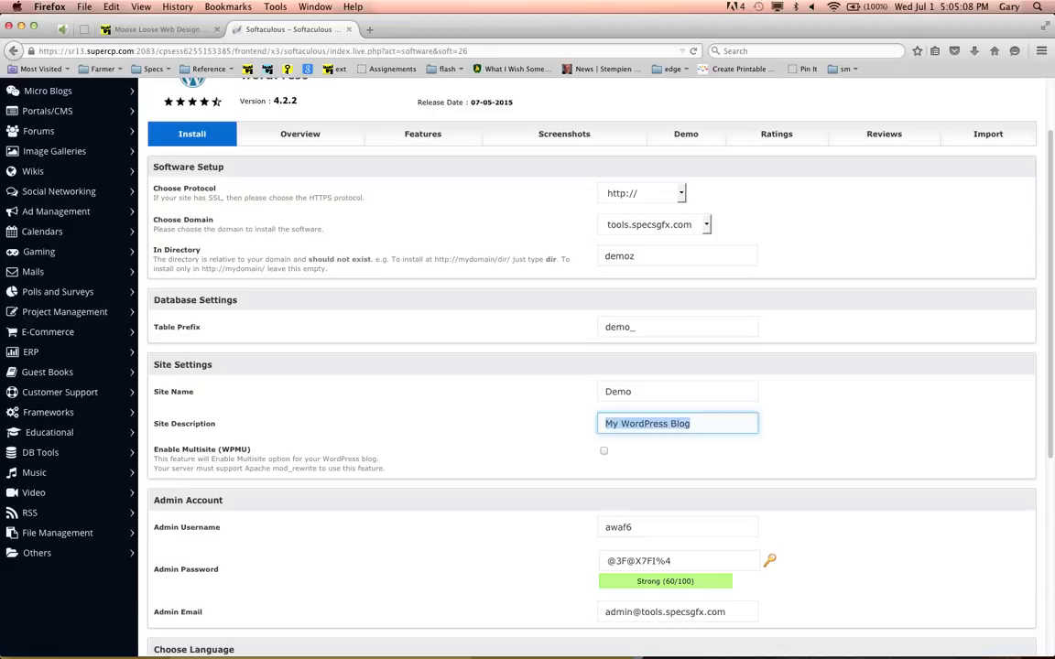
pyautogui.write('Try')
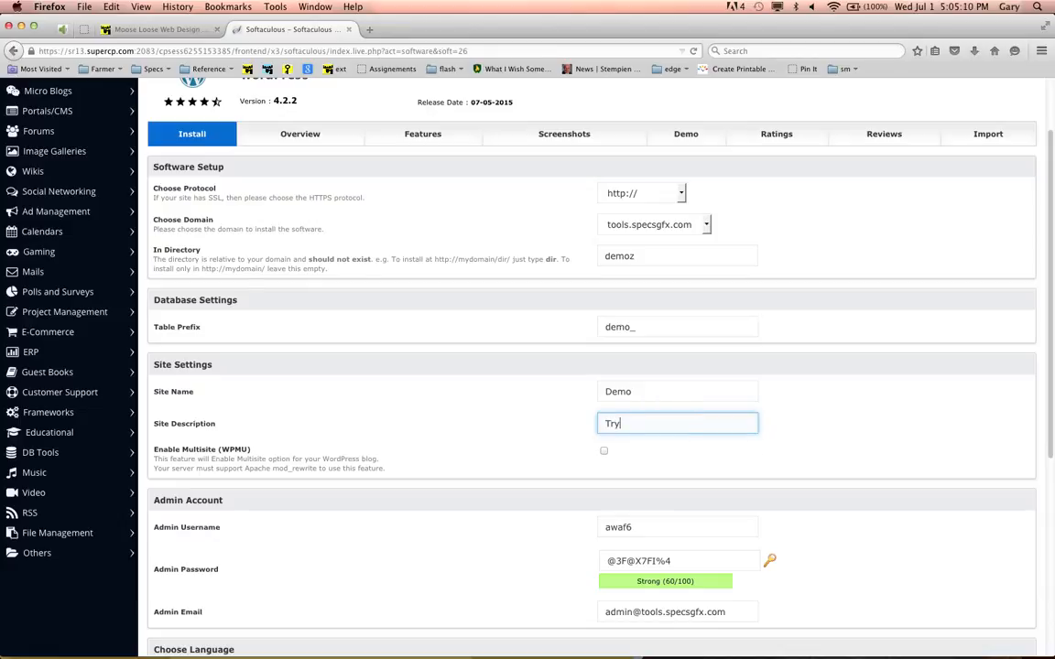
pyautogui.write(' this and see')
# Enter a new admin username and custom password, then select the existing admin e-mail.
pyautogui.scroll(-3, 385, 418)
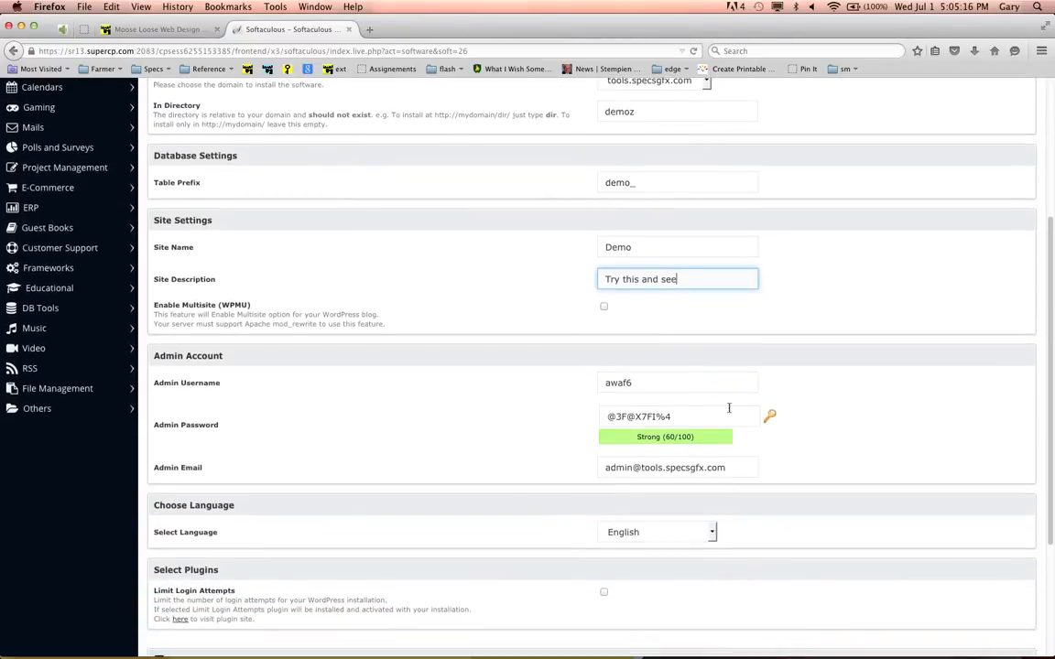
pyautogui.moveTo(652, 382); pyautogui.dragTo(580, 387)
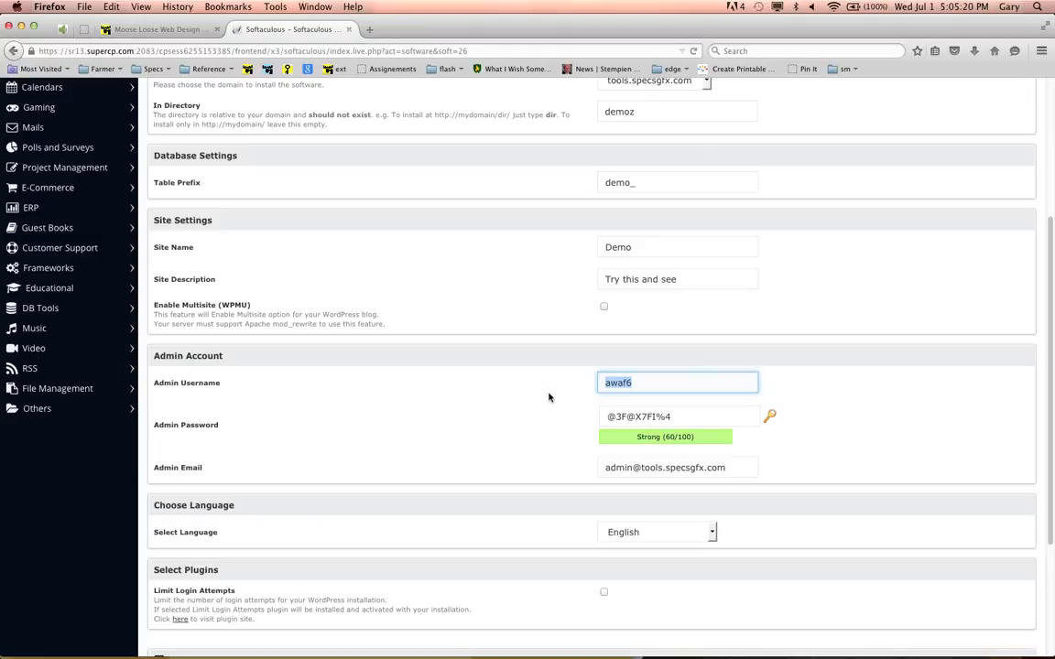
pyautogui.press('Tab')
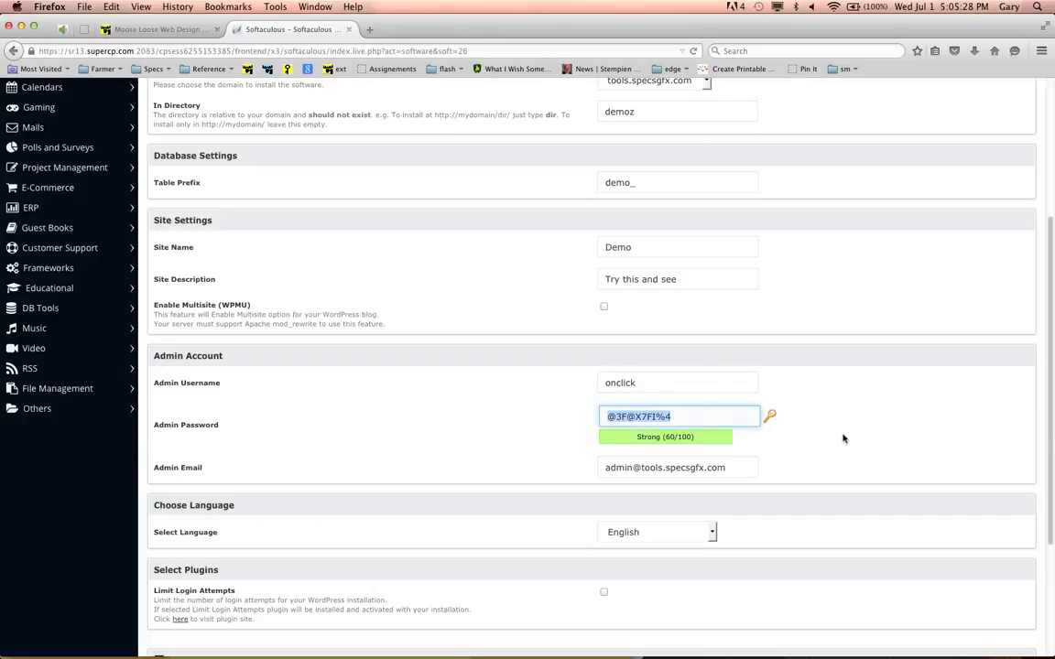
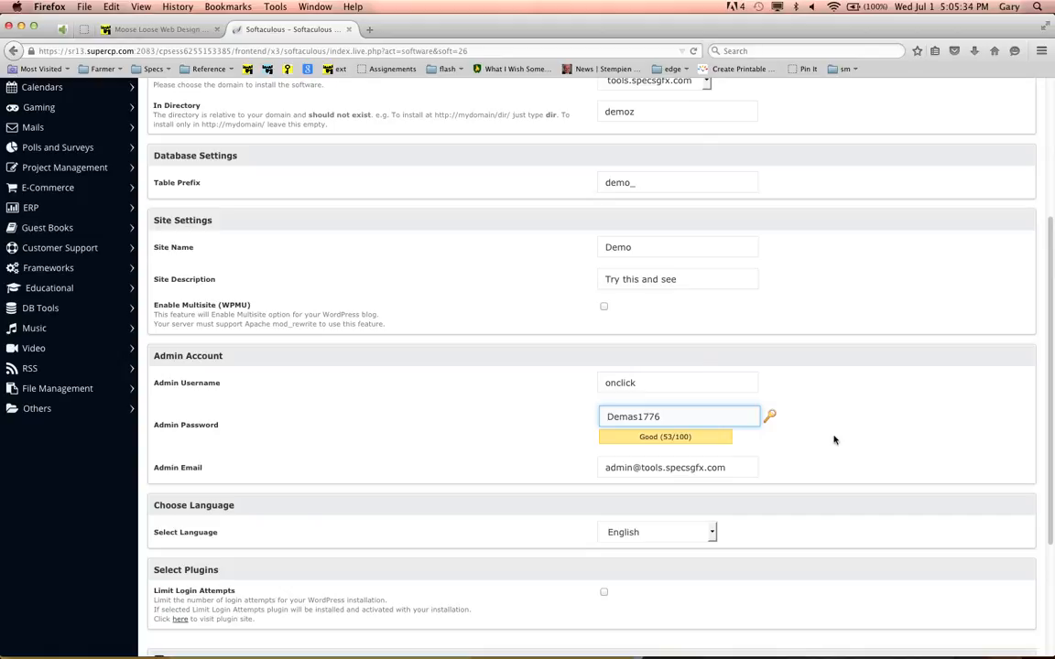
pyautogui.scroll(-2, 836, 444)
pyautogui.moveTo(632, 414); pyautogui.dragTo(584, 413)
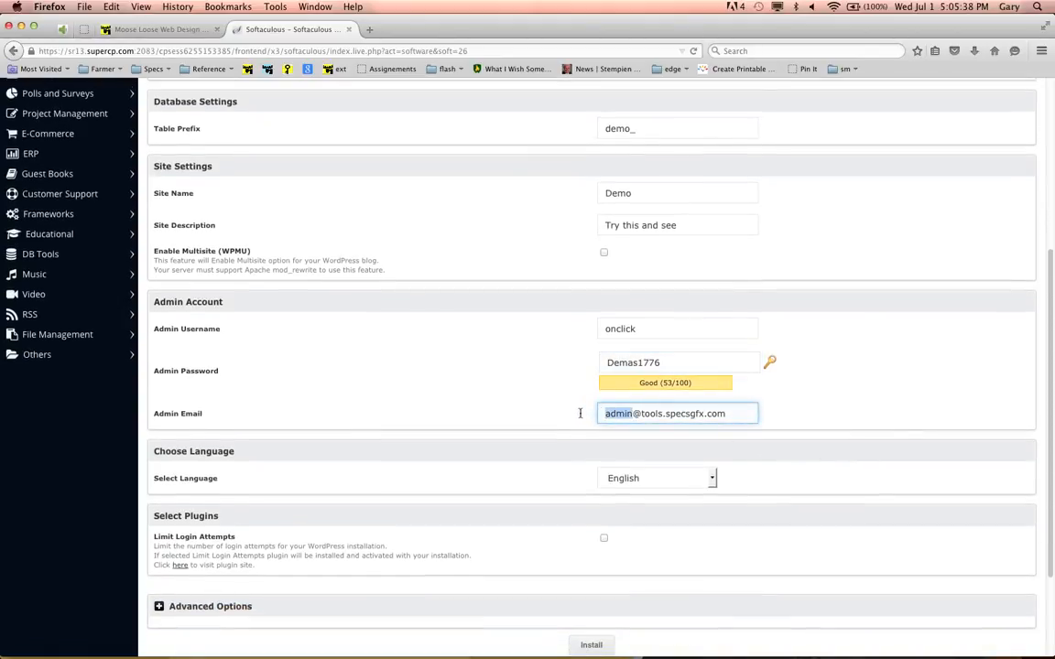
pyautogui.moveTo(743, 416); pyautogui.dragTo(565, 395)
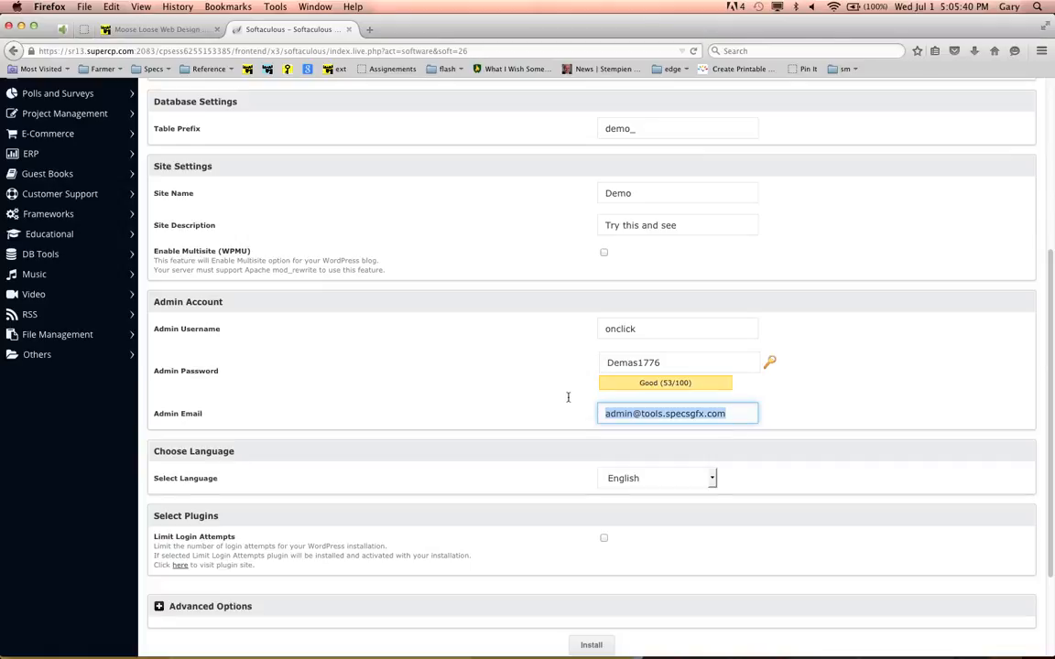
# Fill in the owner's admin e-mail from autocomplete and keep English as the language.
pyautogui.write('gar')
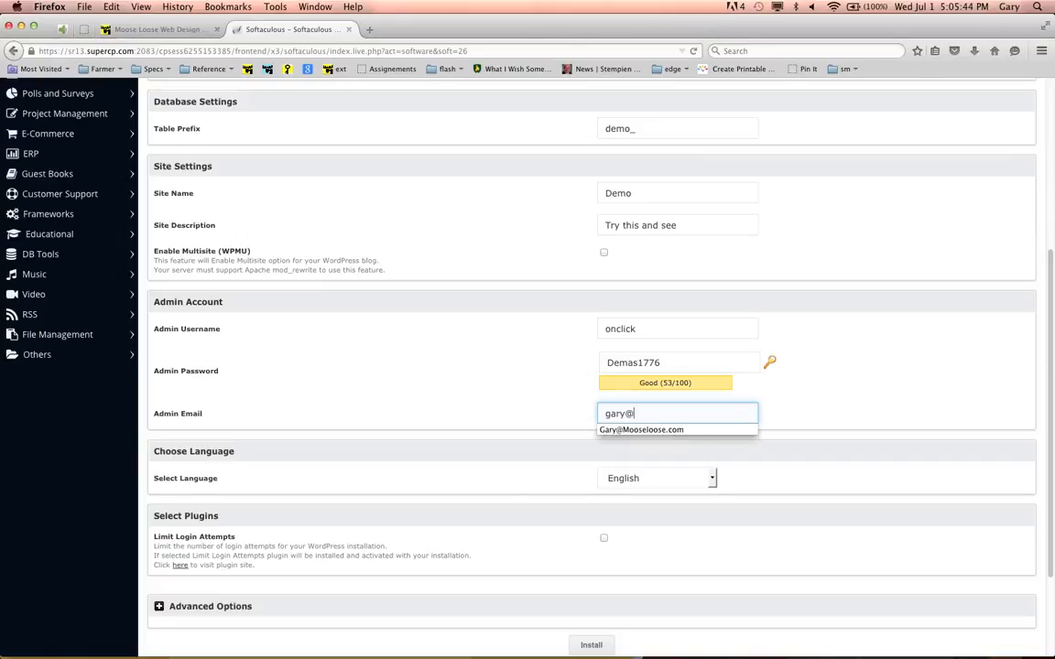
pyautogui.write('y@')
pyautogui.click(654, 429)
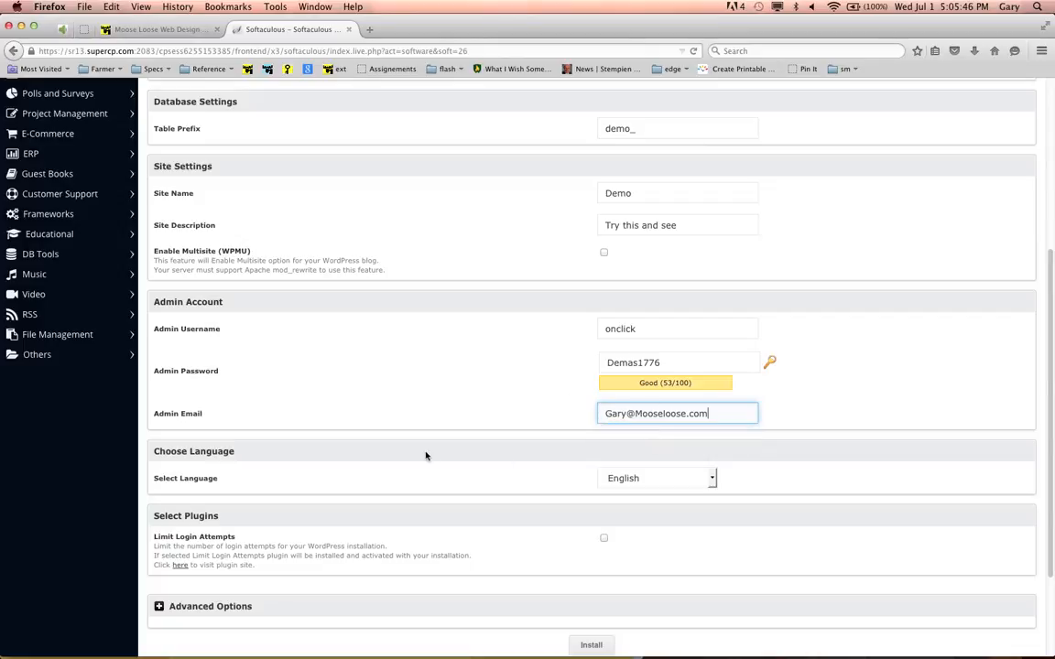
pyautogui.scroll(-1, 612, 440)
pyautogui.scroll(-1, 611, 441)
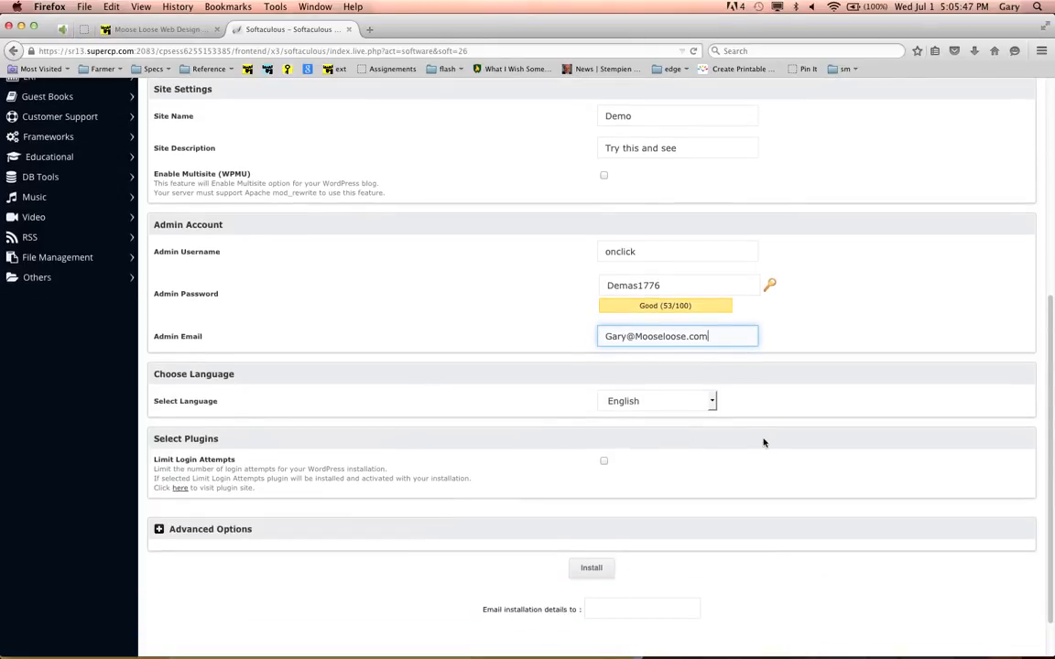
pyautogui.click(713, 403)
pyautogui.click(692, 417)
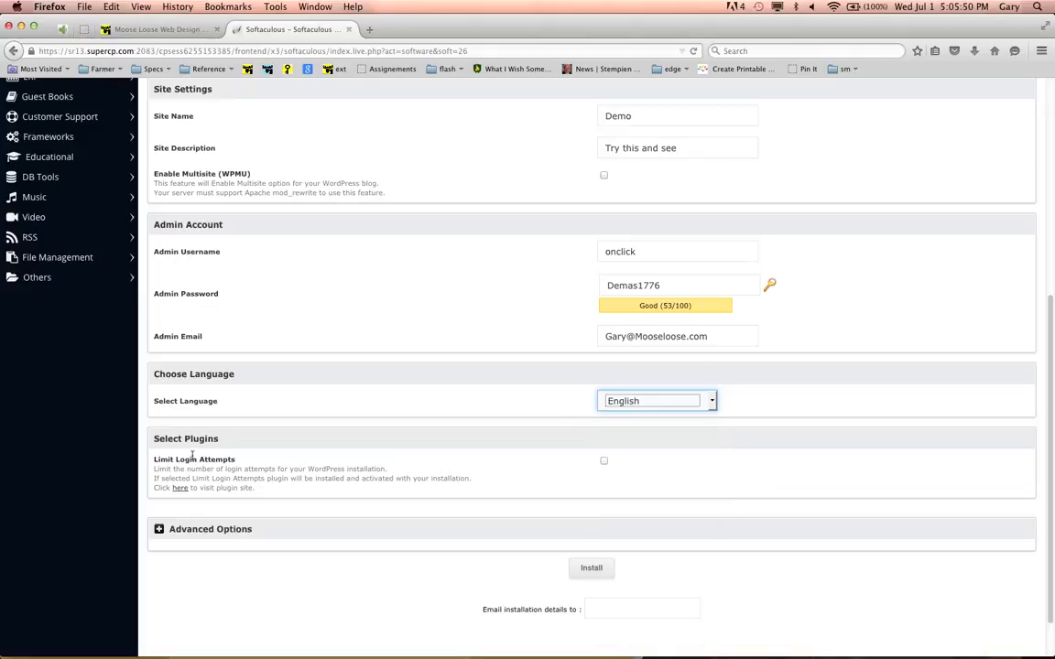
pyautogui.scroll(-1, 327, 416)
pyautogui.scroll(-2, 327, 416)
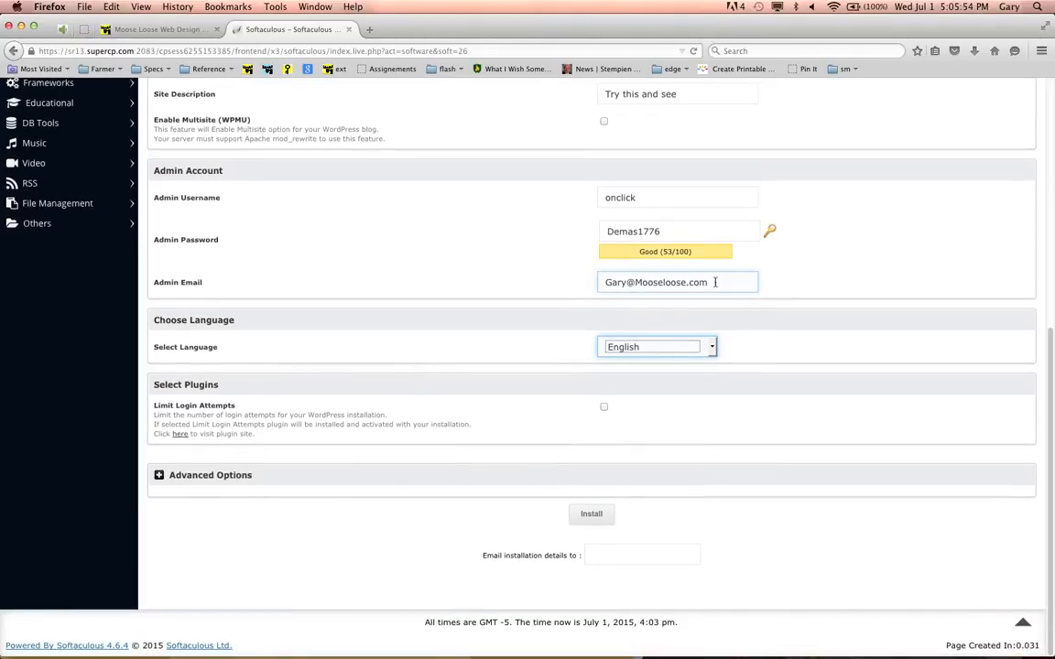
# Copy the admin e-mail into the 'Email installation details to' field.
pyautogui.moveTo(715, 283); pyautogui.dragTo(598, 284)
pyautogui.press('super+c')
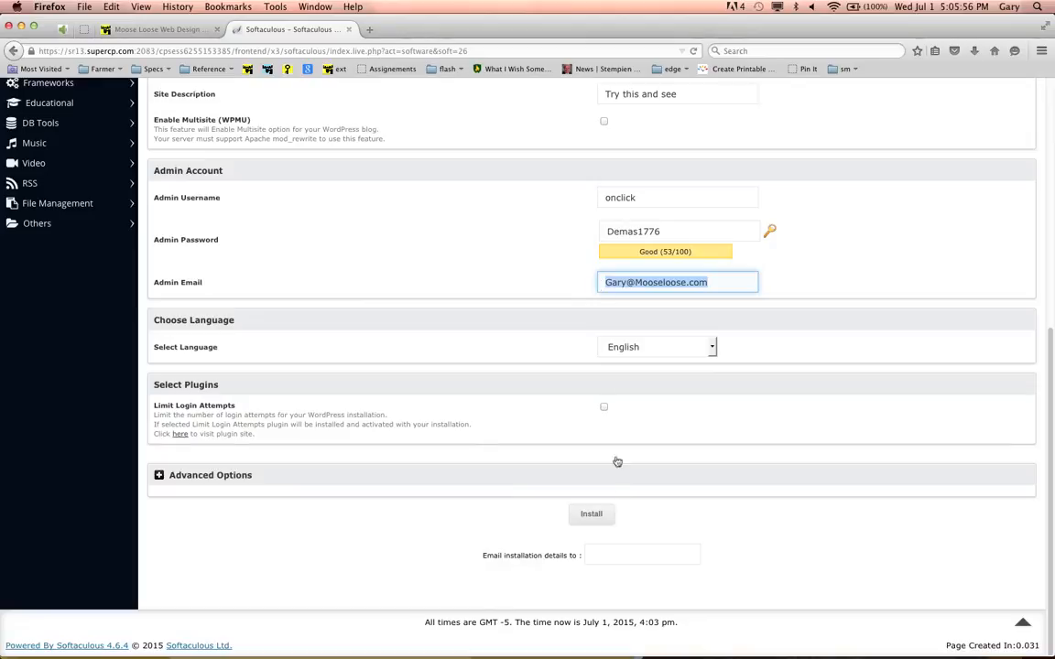
pyautogui.click(655, 554)
pyautogui.press('super+v')
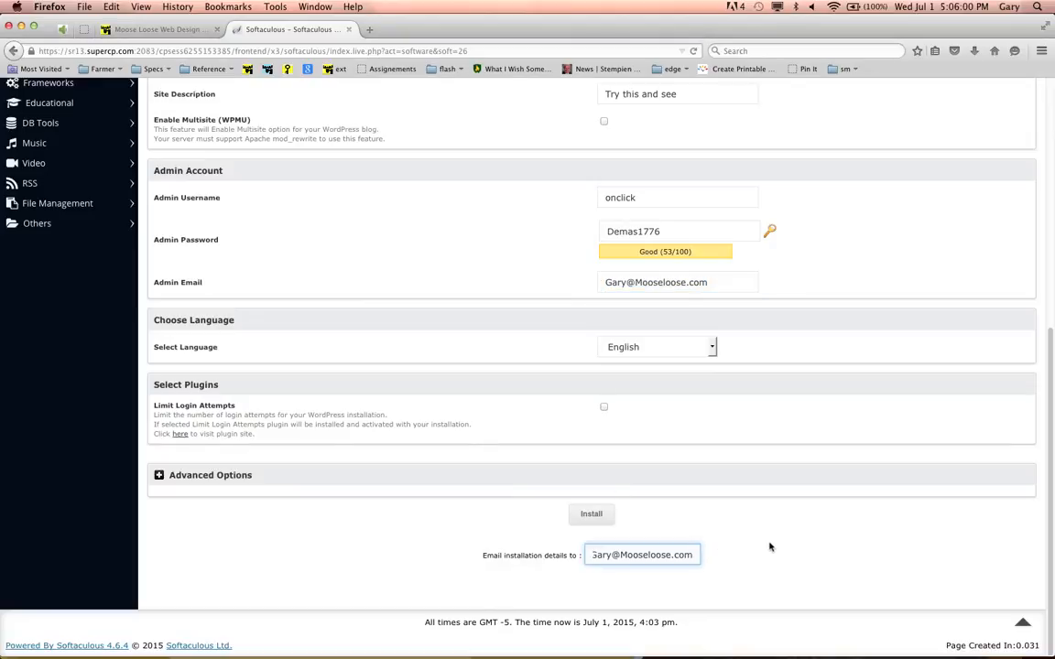
pyautogui.scroll(8, 853, 322)
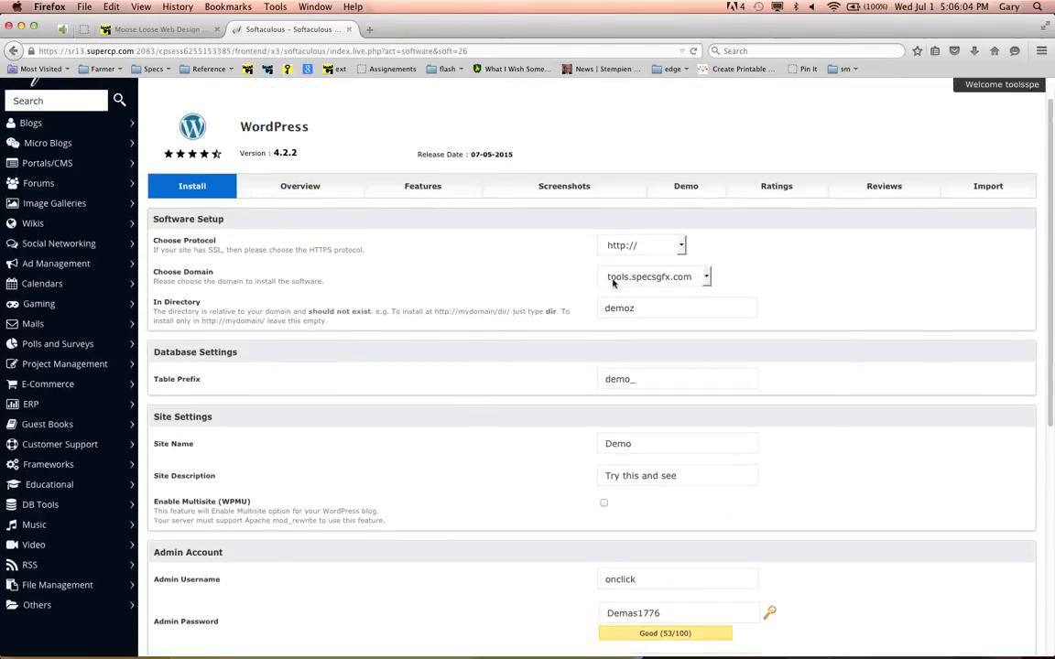
pyautogui.click(632, 308)
pyautogui.scroll(-1, 698, 380)
pyautogui.scroll(-2, 854, 412)
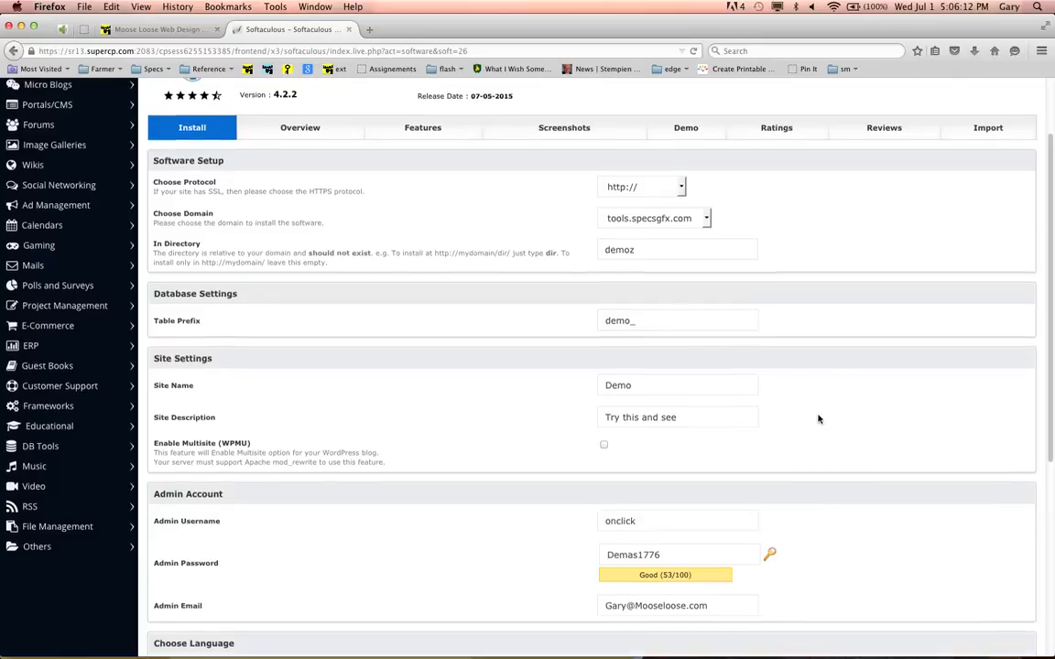
pyautogui.scroll(-2, 568, 440)
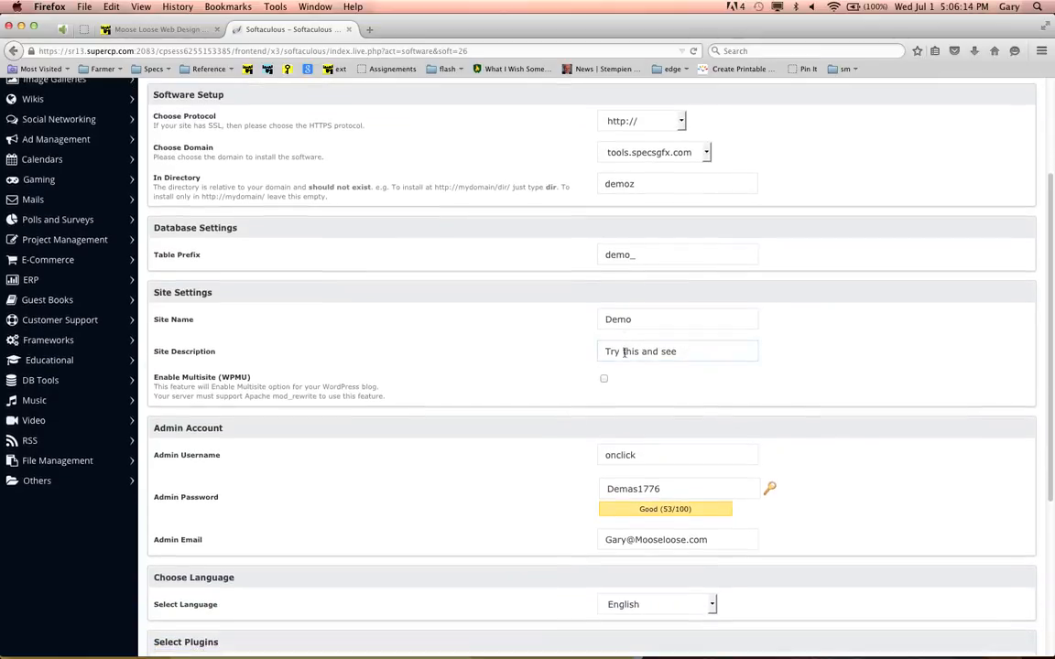
pyautogui.scroll(-3, 625, 357)
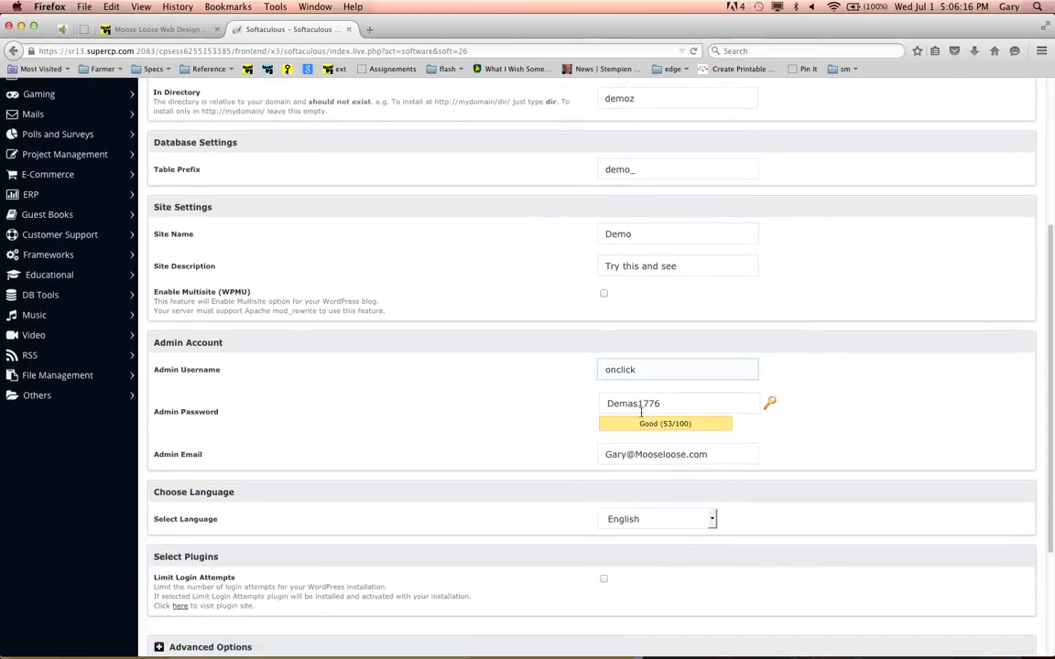
pyautogui.scroll(-2, 816, 475)
pyautogui.scroll(-4, 817, 475)
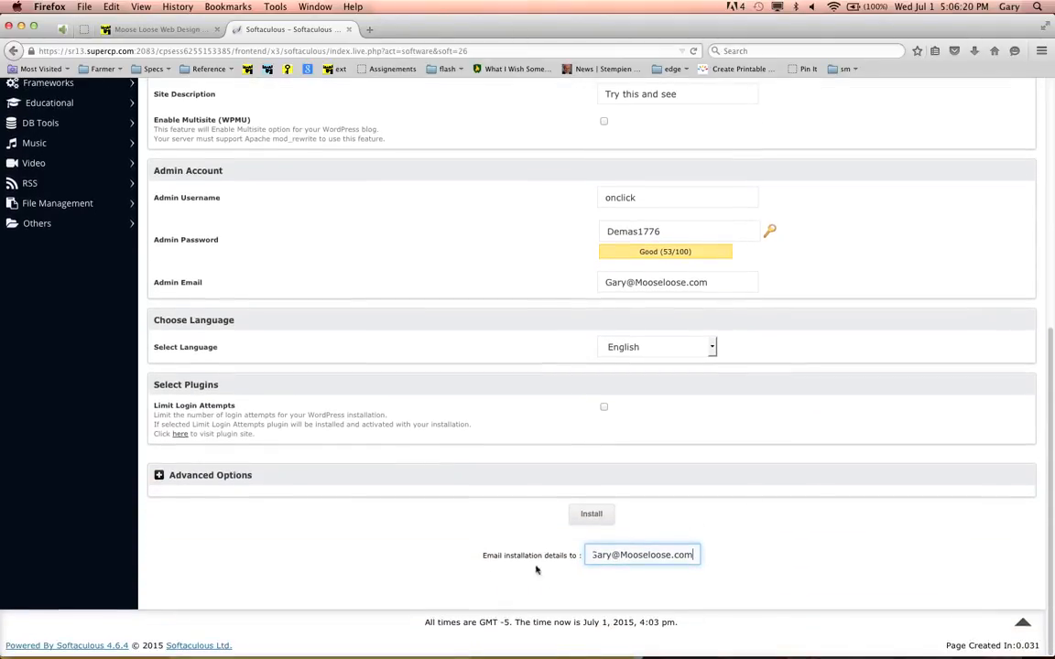
# Run the installation with these settings and wait for the Congratulations success page.
pyautogui.click(593, 516)
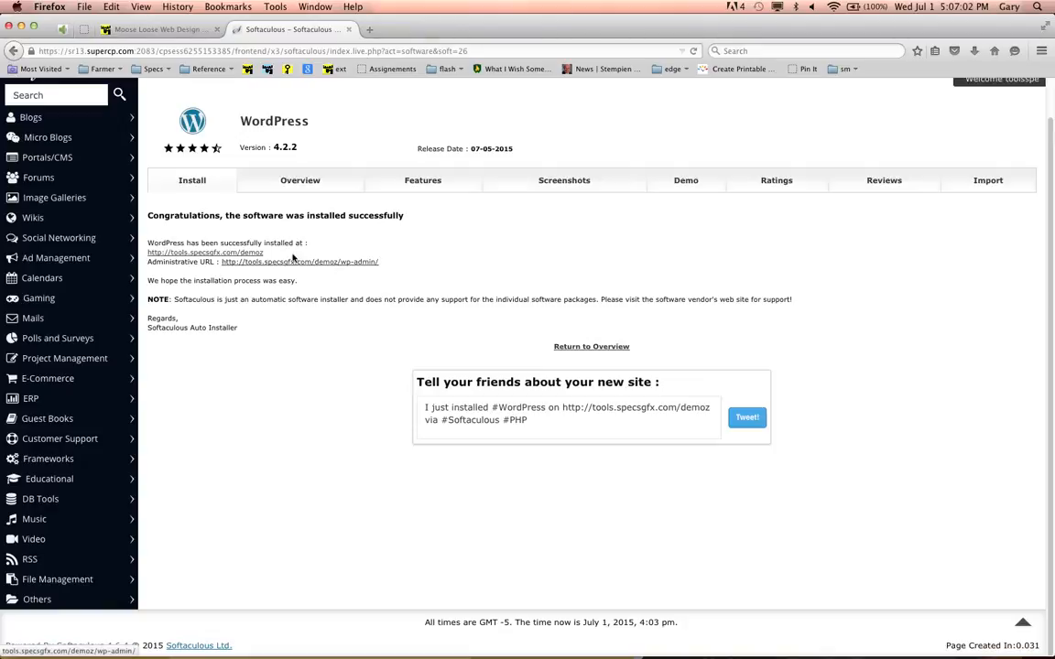
# Open tools.specsgfx.com/demoz in a new tab and check its Demo title and 'Try this and see' tagline.
pyautogui.click(256, 253)
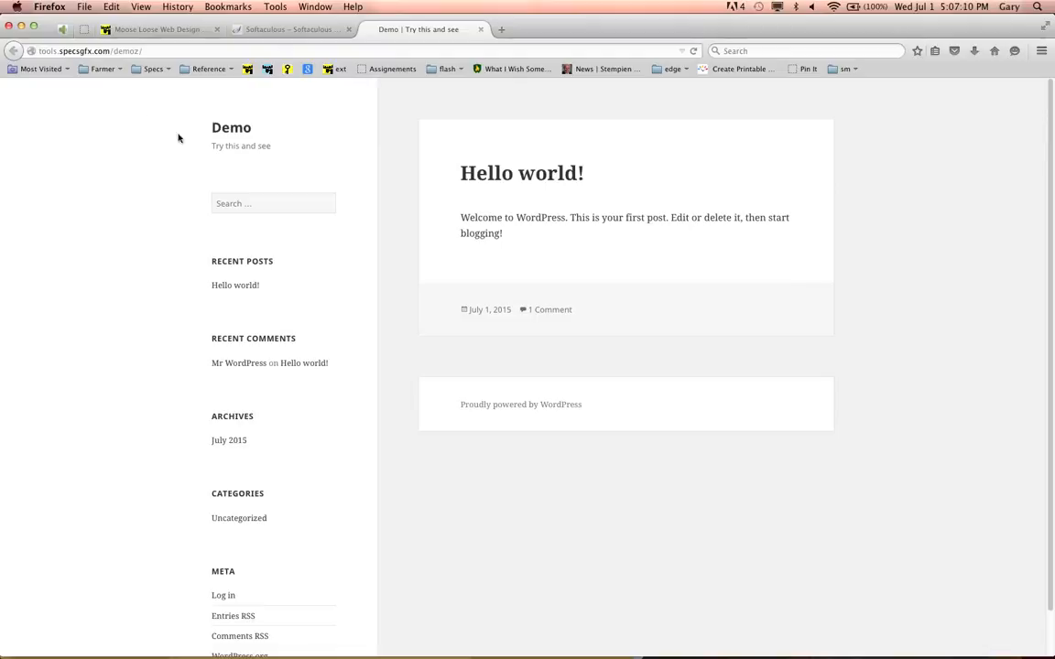
pyautogui.moveTo(260, 131); pyautogui.dragTo(209, 130)
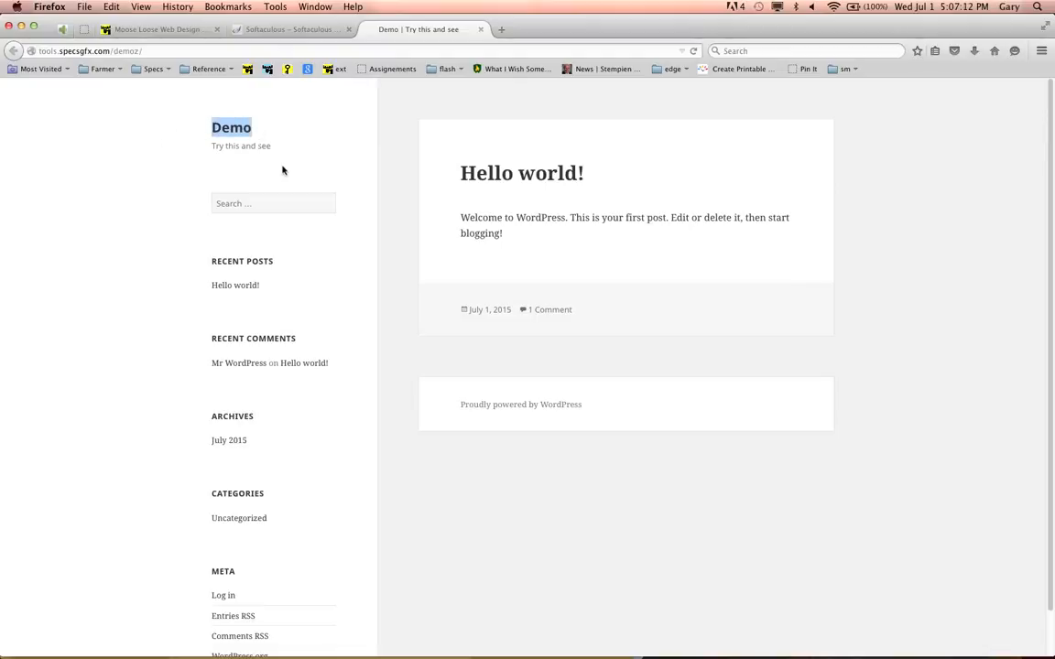
pyautogui.moveTo(273, 146); pyautogui.dragTo(206, 149)
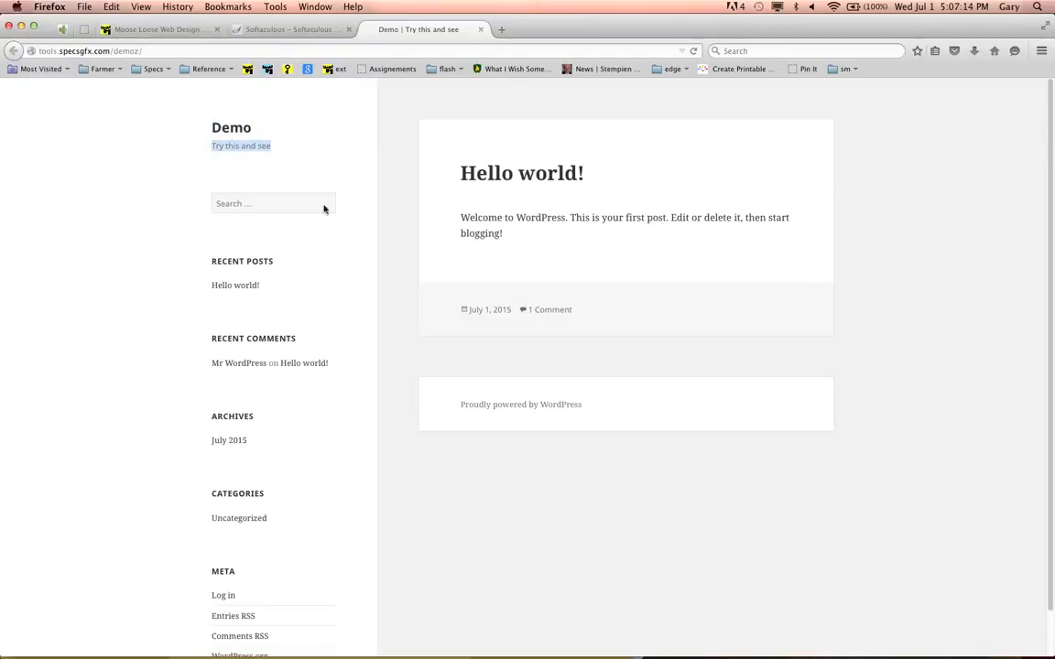
pyautogui.scroll(-1, 348, 230)
pyautogui.scroll(1, 349, 234)
pyautogui.click(793, 229)
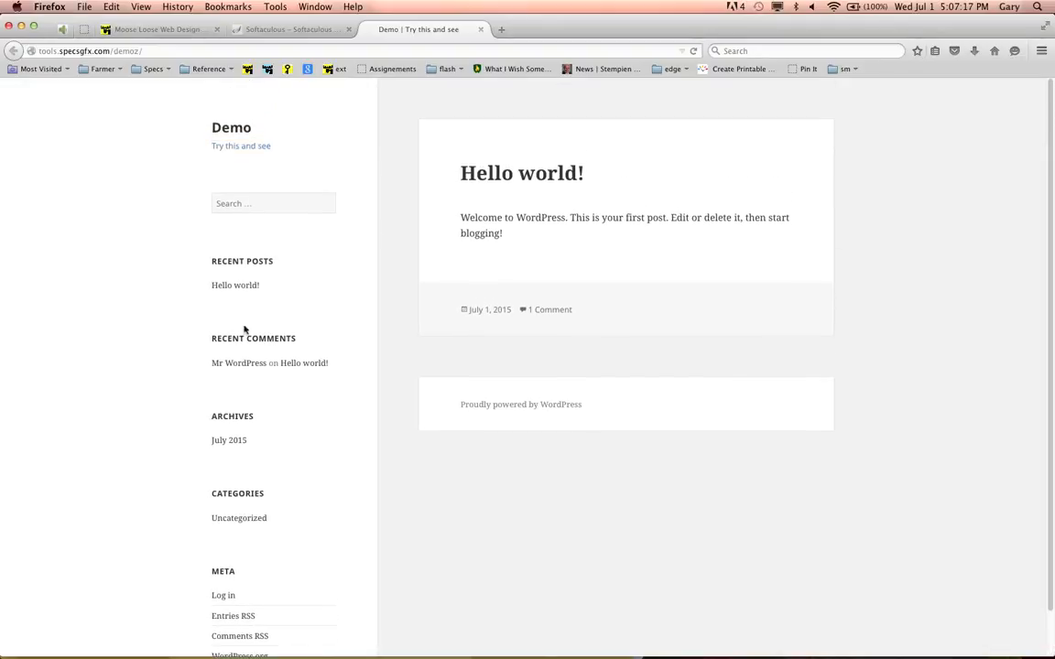
# Load the Demo site's admin login page by appending wp-admin to the site URL.
pyautogui.click(169, 53)
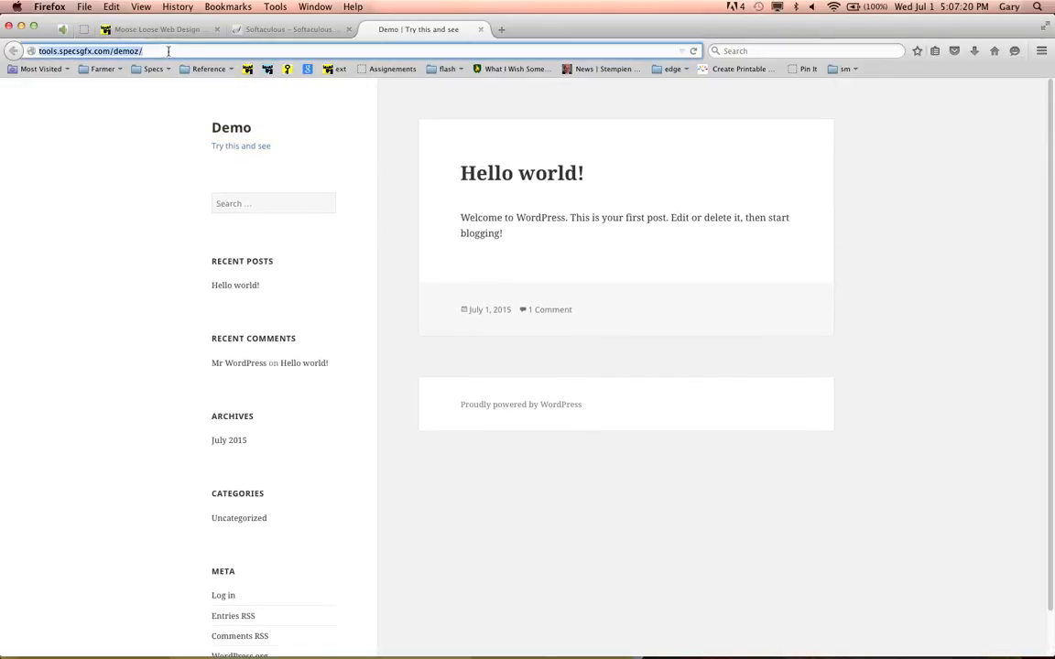
pyautogui.click(172, 51)
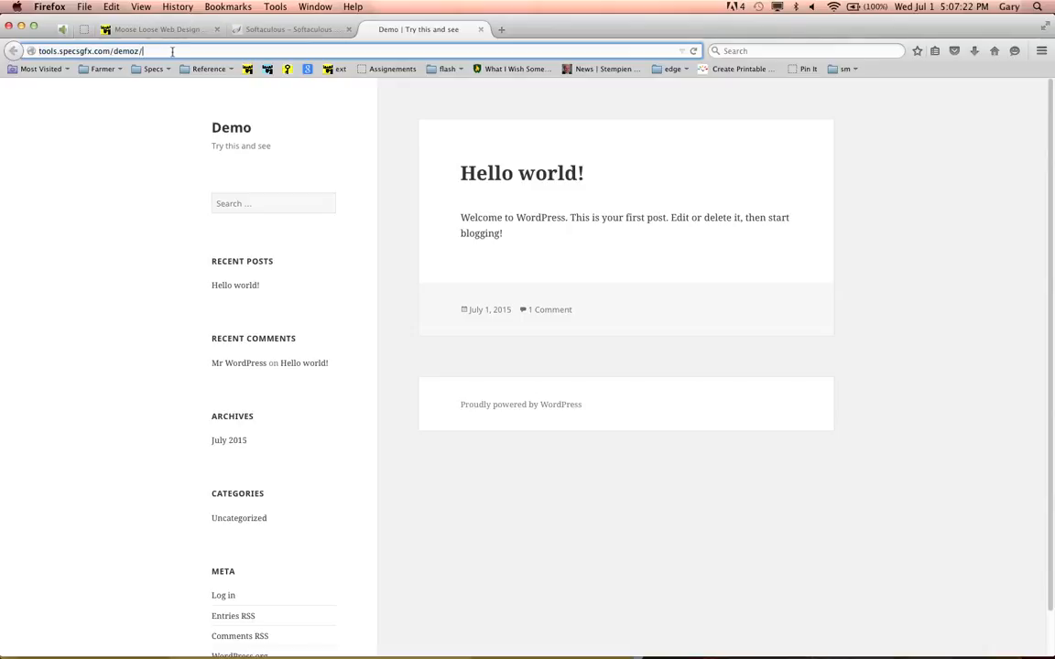
pyautogui.write('wp-admin')
pyautogui.press('Return')
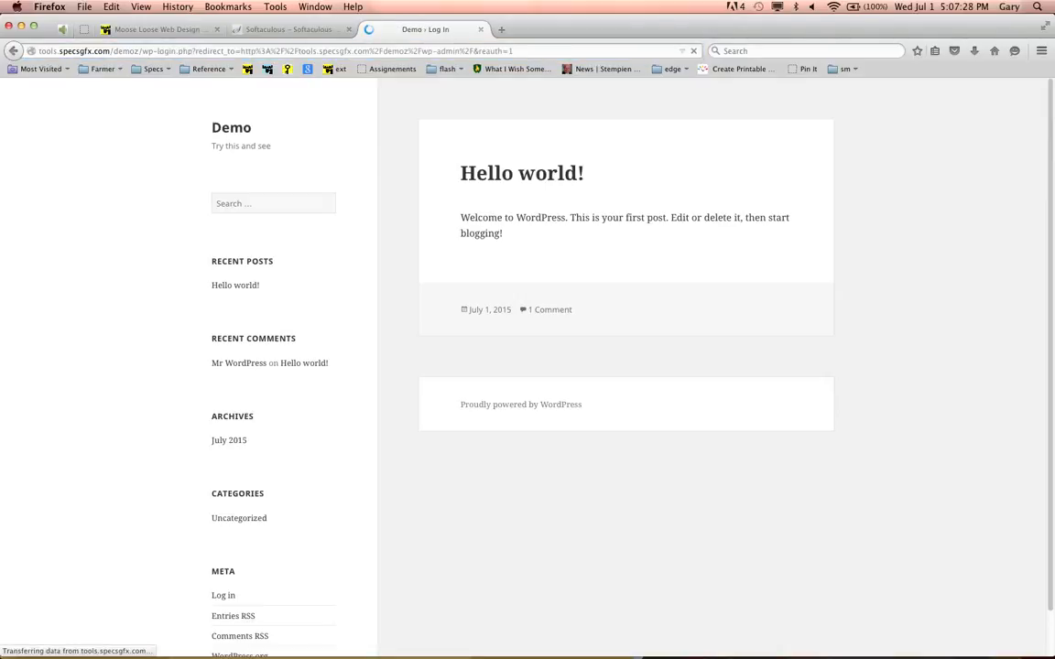
# Enter the admin username and password in the WordPress login form.
pyautogui.write('o')
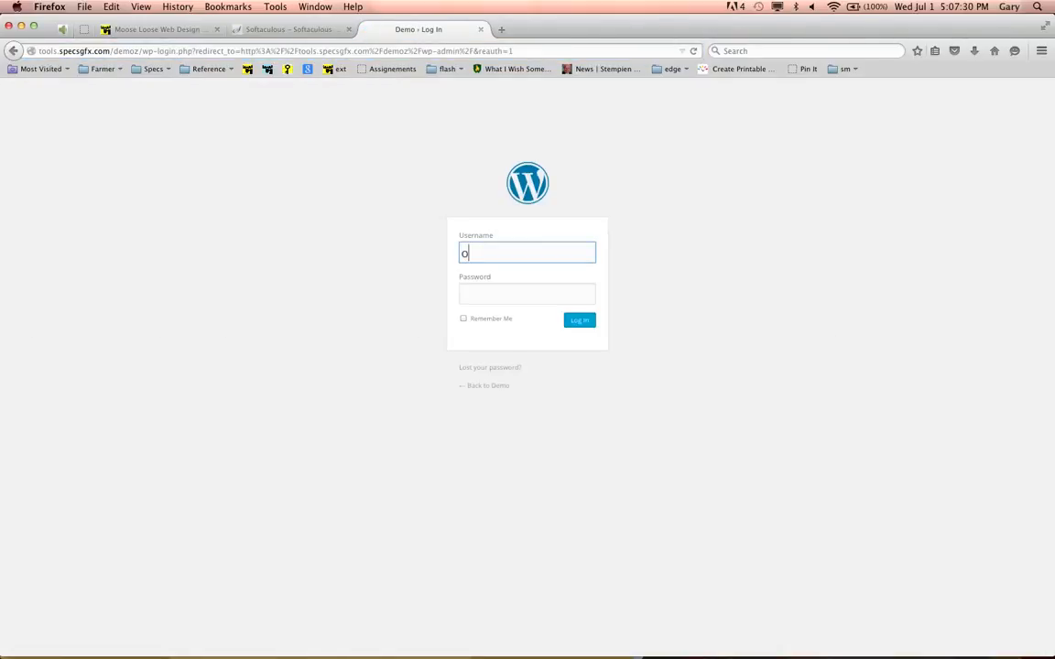
pyautogui.write('nclick')
pyautogui.press('Tab')
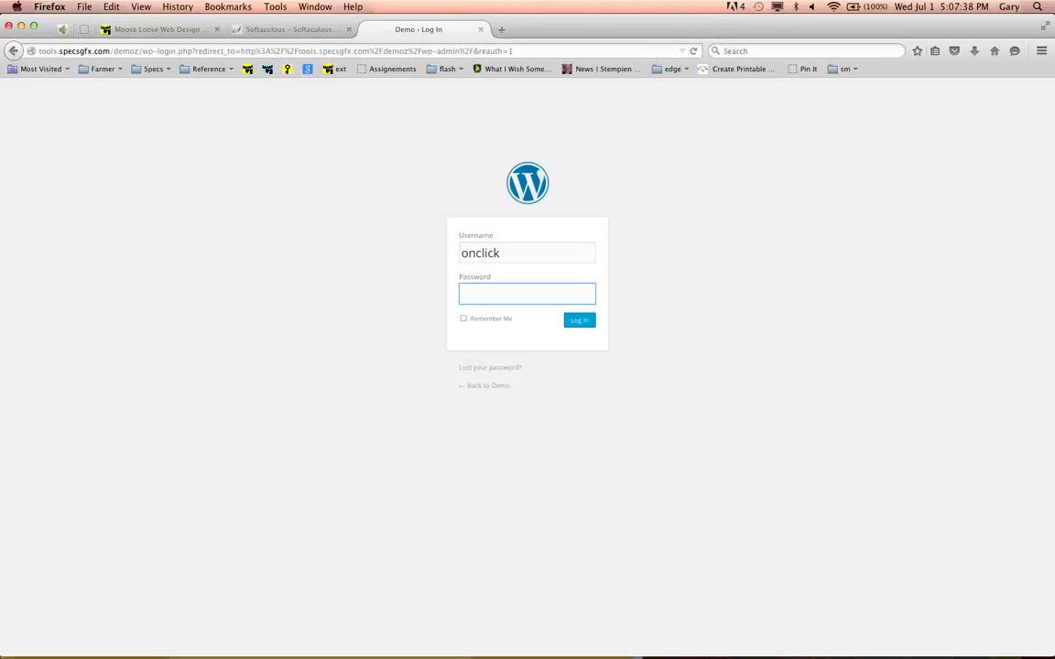
pyautogui.write('•••••••••')
# Log in to the Demo dashboard and decline Firefox's offer to remember the password.
pyautogui.click(577, 322)
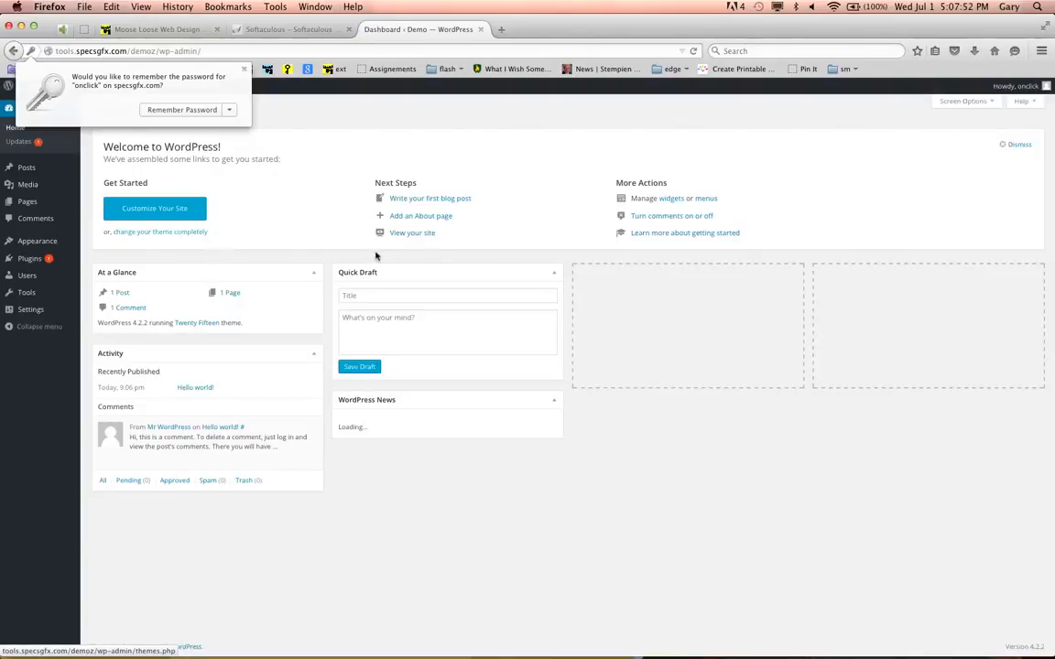
pyautogui.click(241, 70)
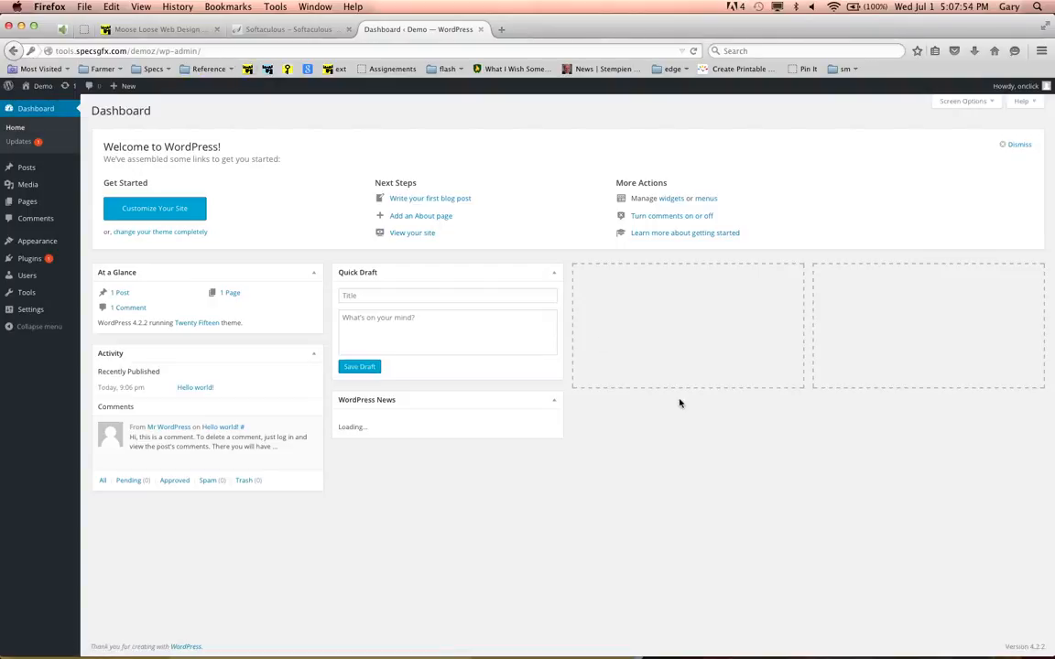